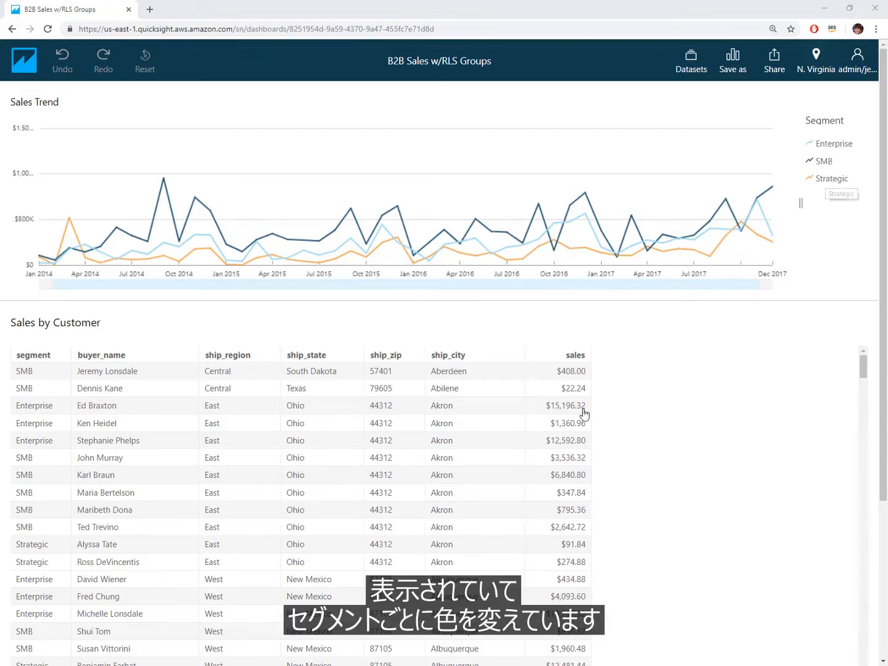
Examine which segments appear in the Sales Trend legend and the Sales by Customer table in the administrator's and the restricted user's dashboard views
scroll(330, 469, "down", 1)
scroll(96, 408, "down", 2)
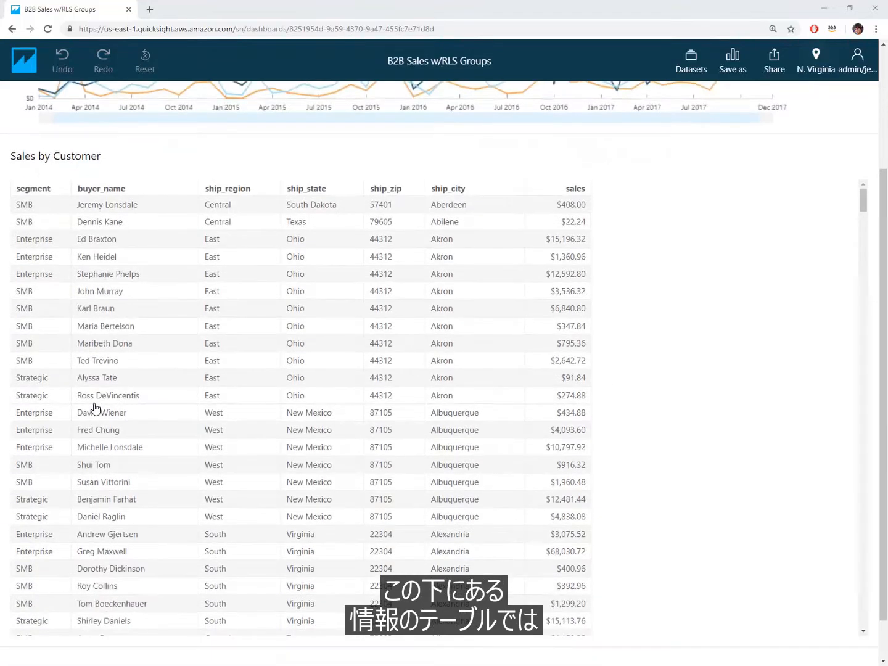
scroll(863, 220, "down", 5)
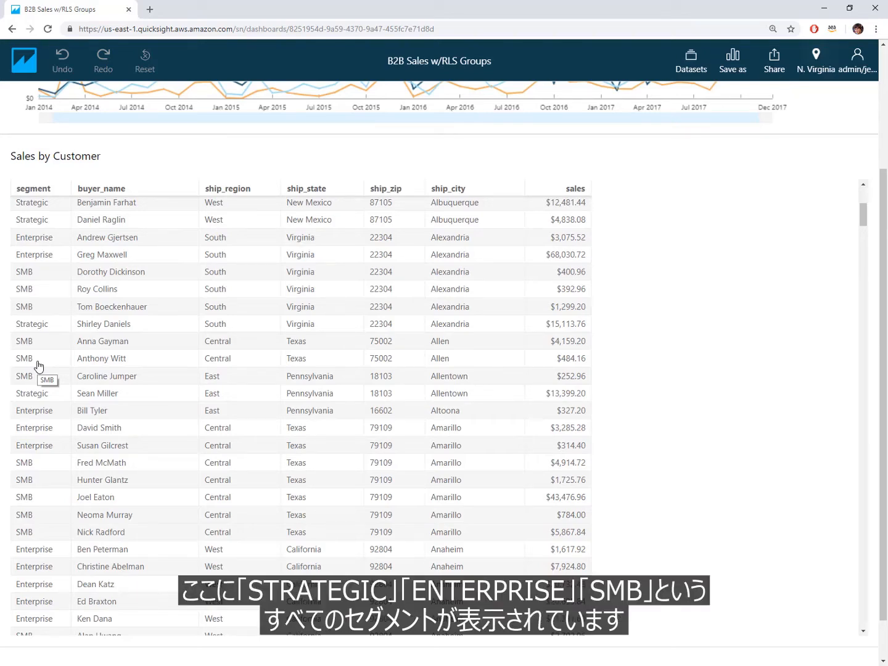
scroll(863, 210, "up", 5)
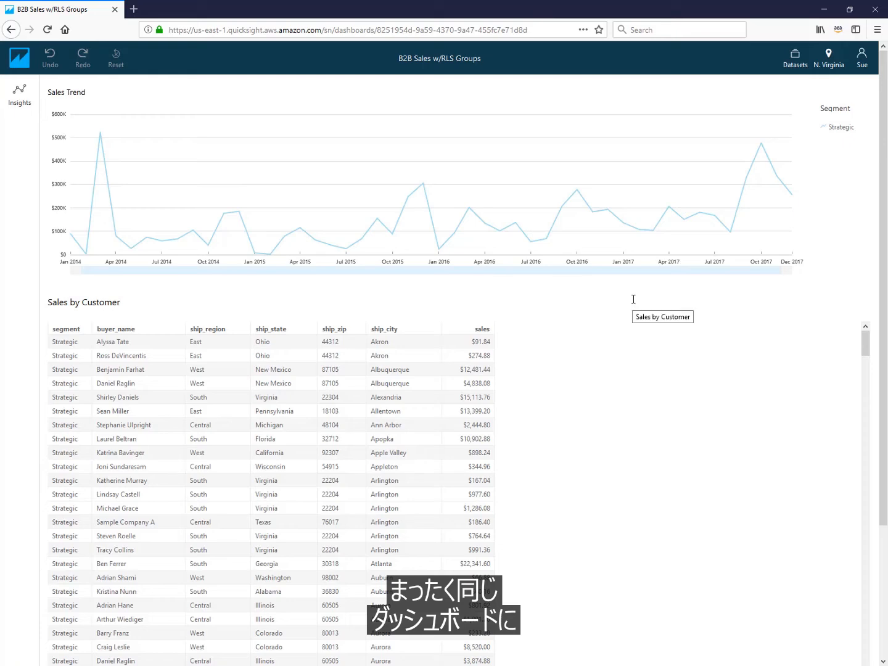
key("ctrl+plus")
key("ctrl+plus")
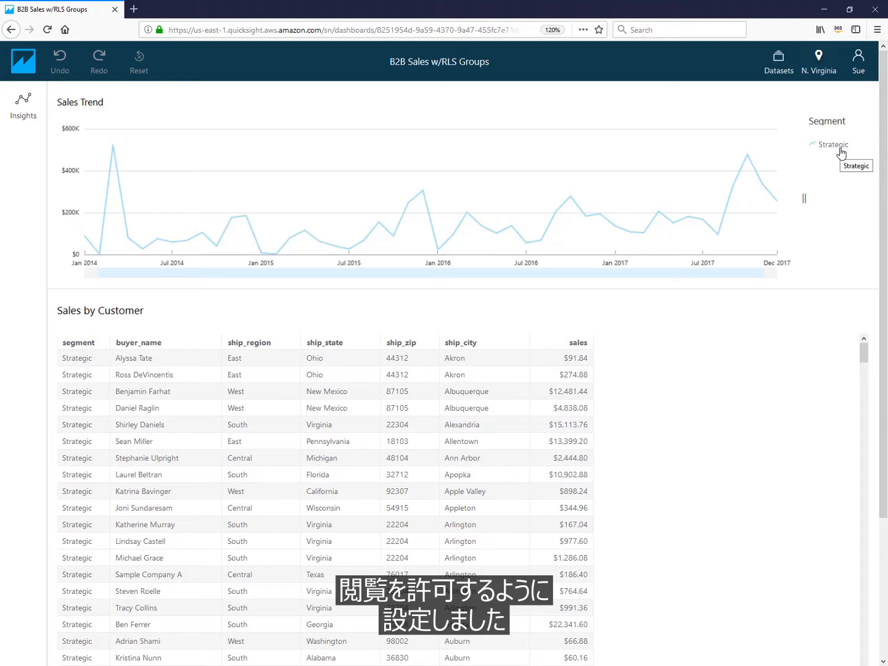
Sign out of the current QuickSight account and sign back in with the first saved username
left_click(857, 62)
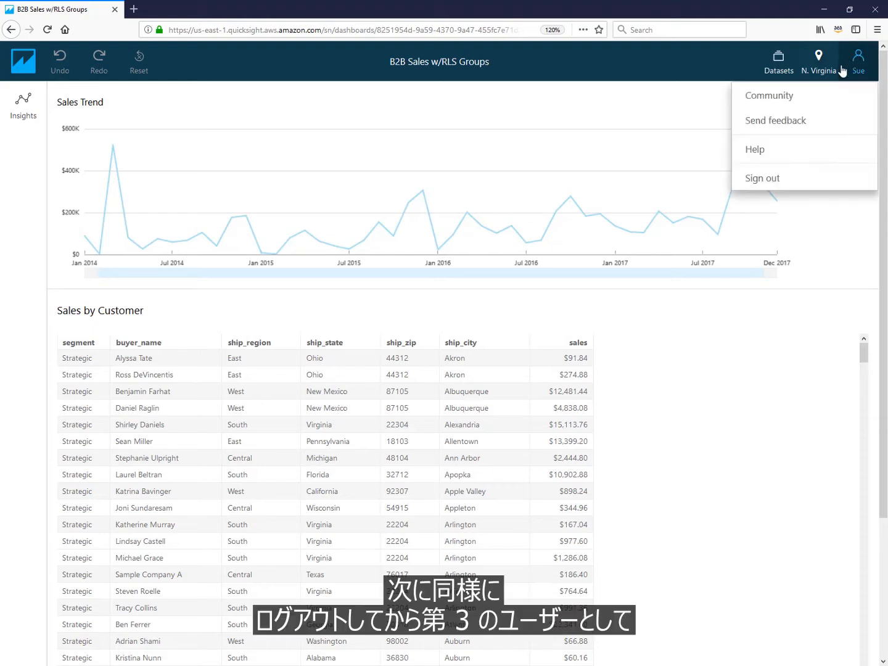
left_click(807, 185)
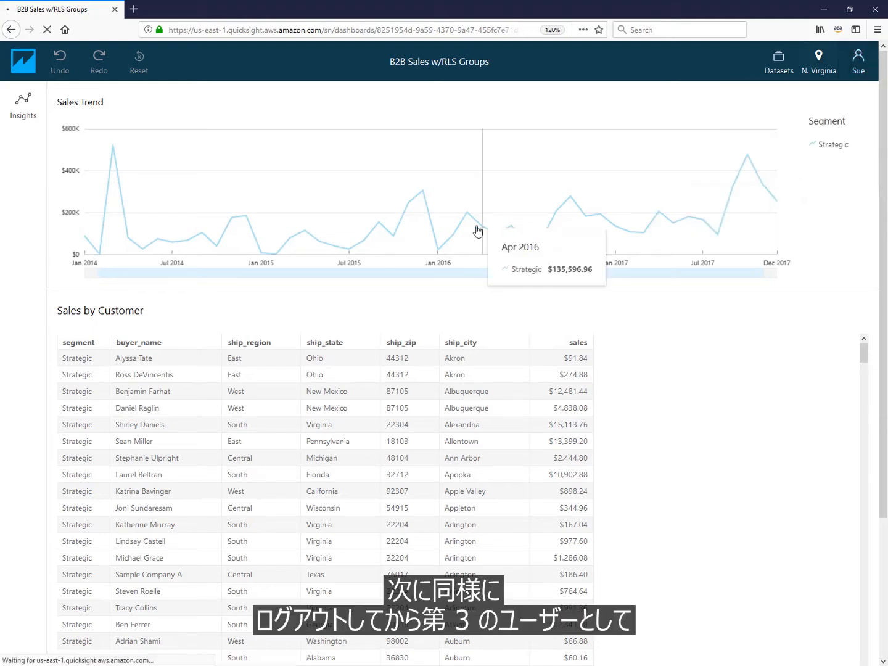
left_click(405, 198)
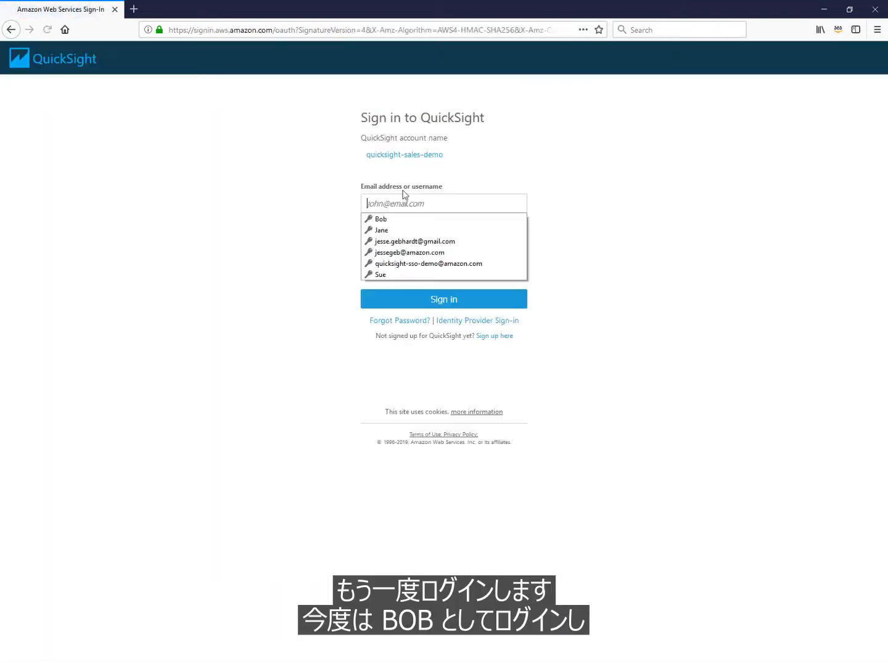
left_click(381, 220)
left_click(435, 303)
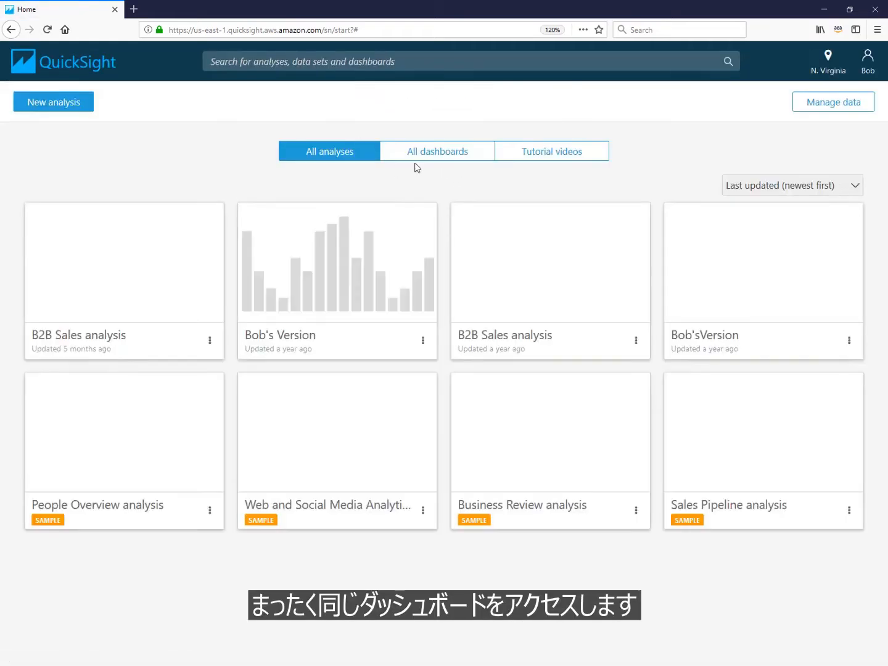
Open the B2B Sales w/RLS Groups dashboard from the list of all dashboards
left_click(418, 154)
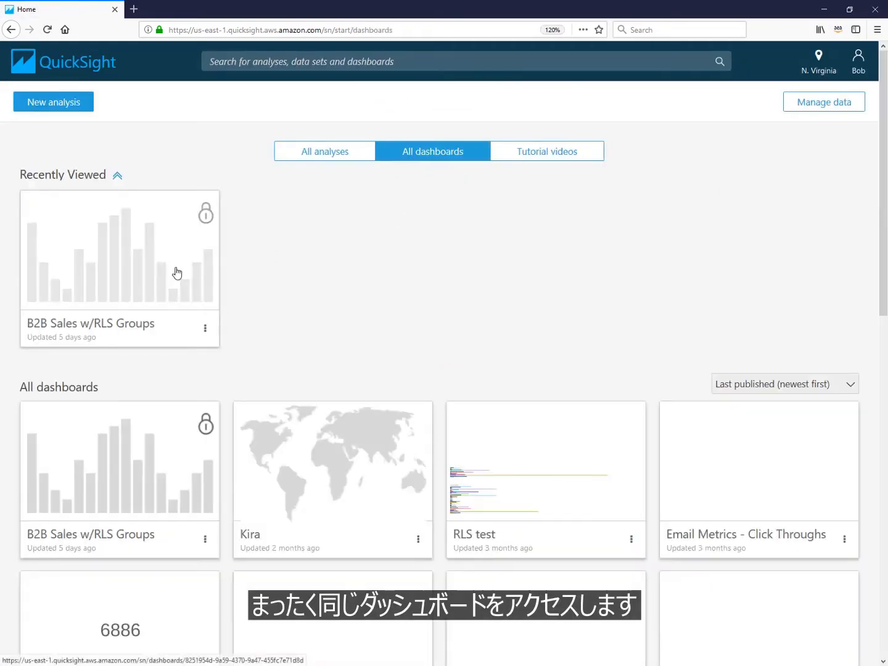
left_click(174, 274)
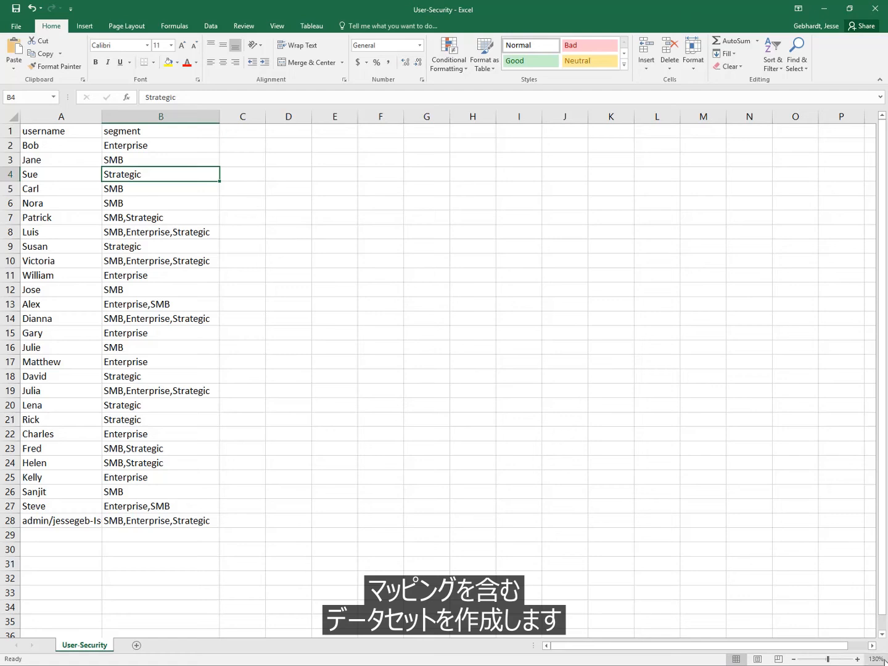
In Excel, examine the User-Security sheet's username and segment columns at 150% zoom, including the single-segment row 2 and multi-segment row 8
left_click(858, 658)
left_click(858, 658)
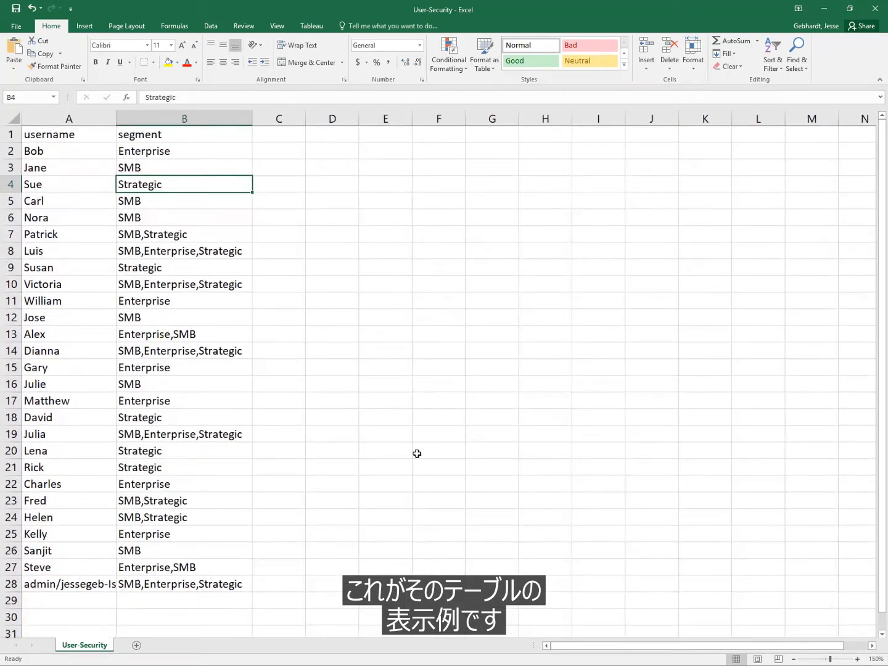
left_click(276, 136)
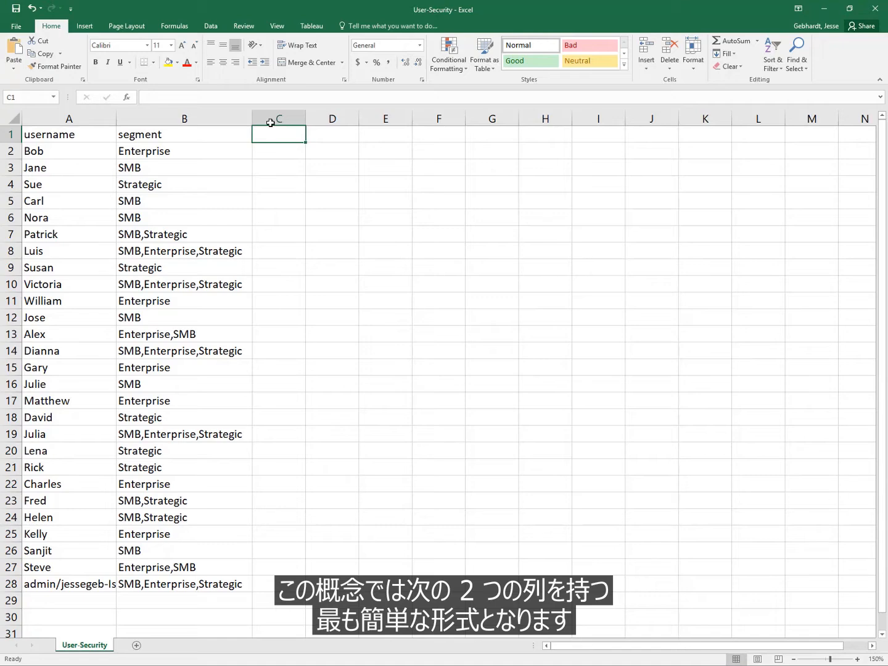
left_click(103, 117)
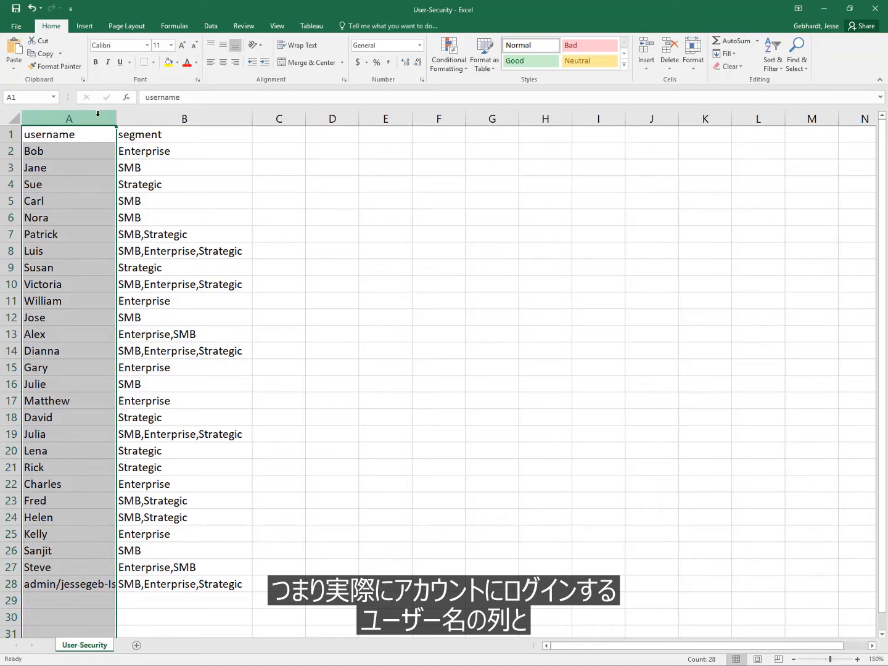
left_click(143, 119)
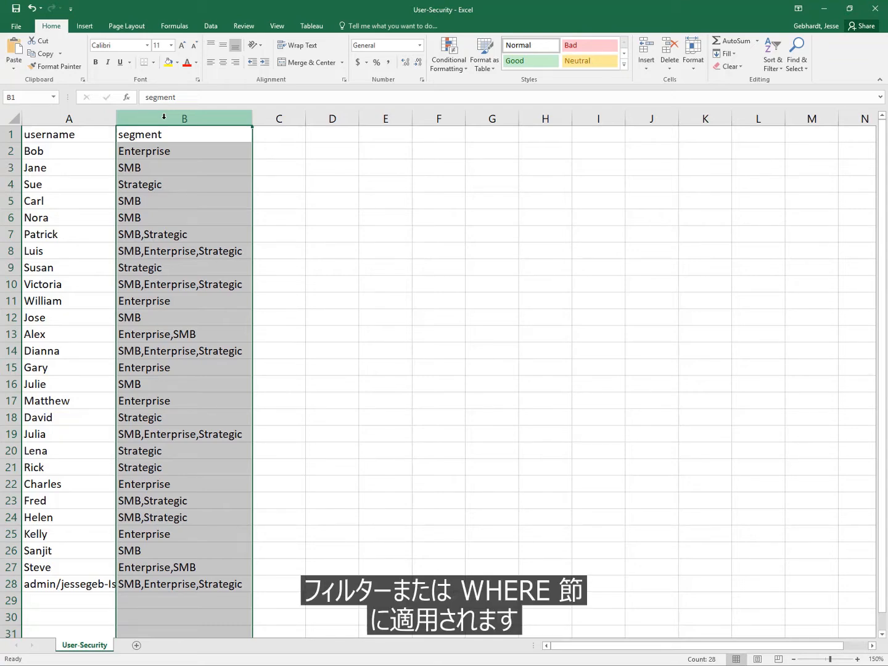
left_click(42, 155)
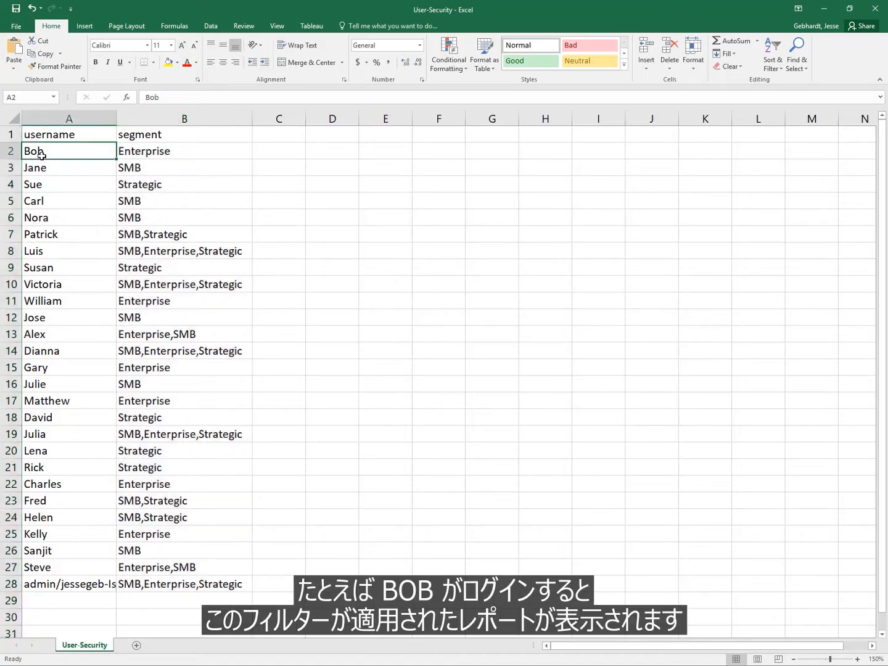
left_click(170, 153)
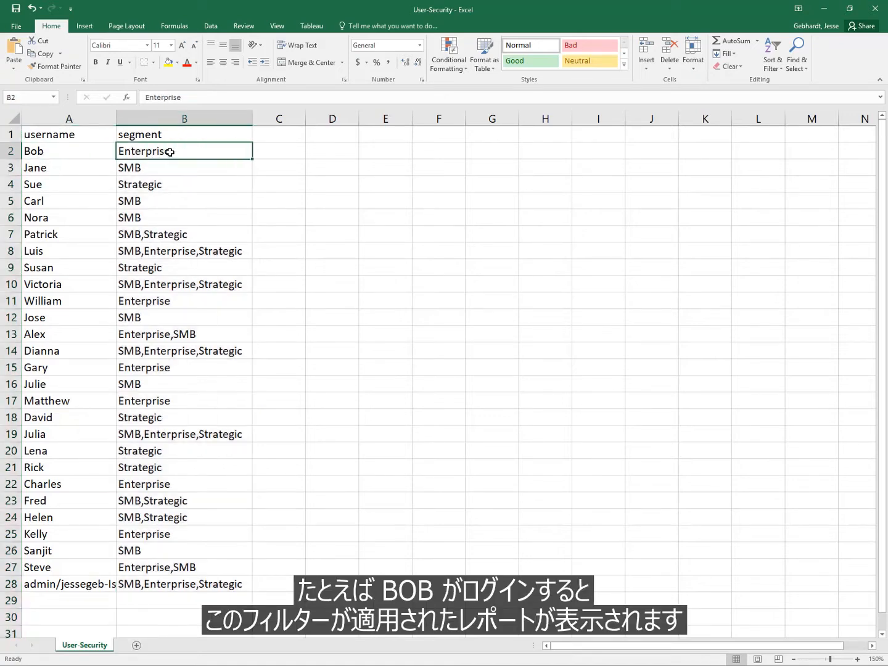
left_click(91, 254)
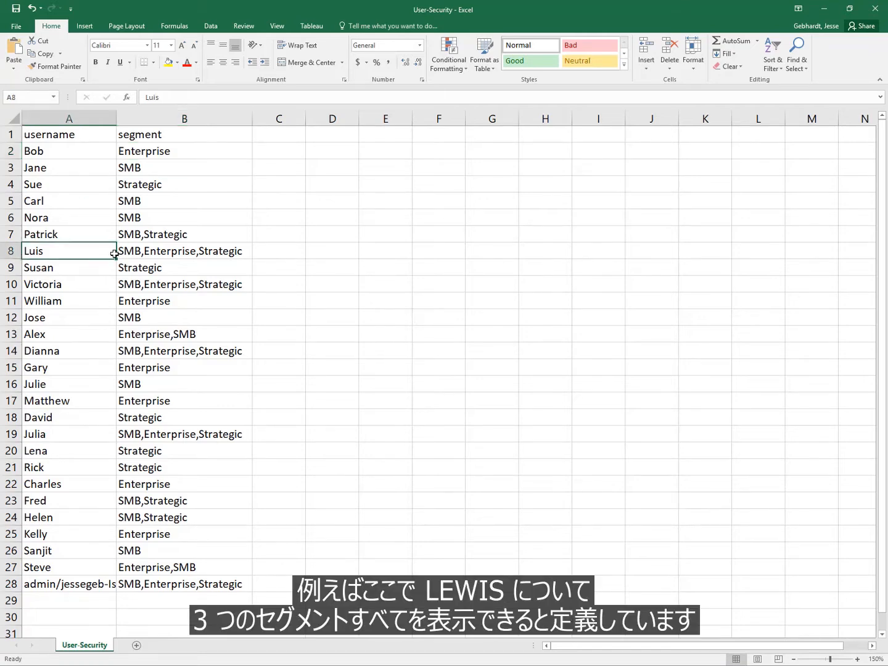
left_click(136, 253)
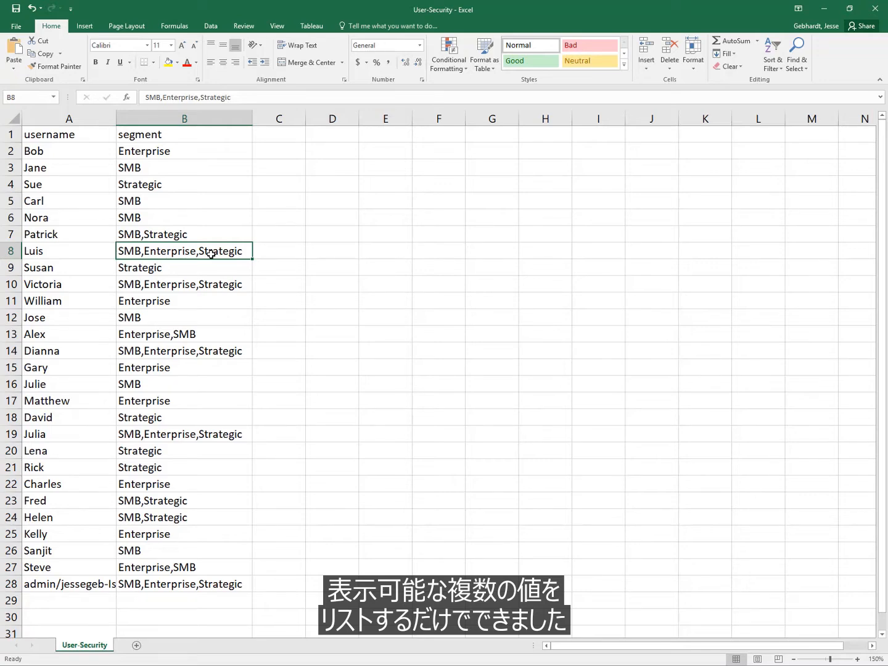
Insert a new row 9 that repeats the username from A8 and has the segment Enterprise
right_click(11, 268)
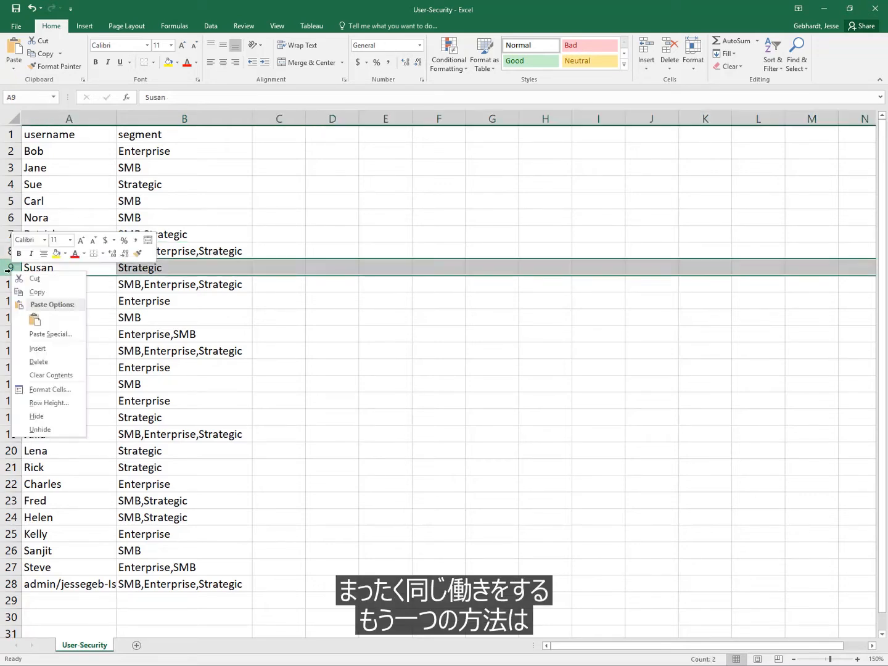
left_click(59, 349)
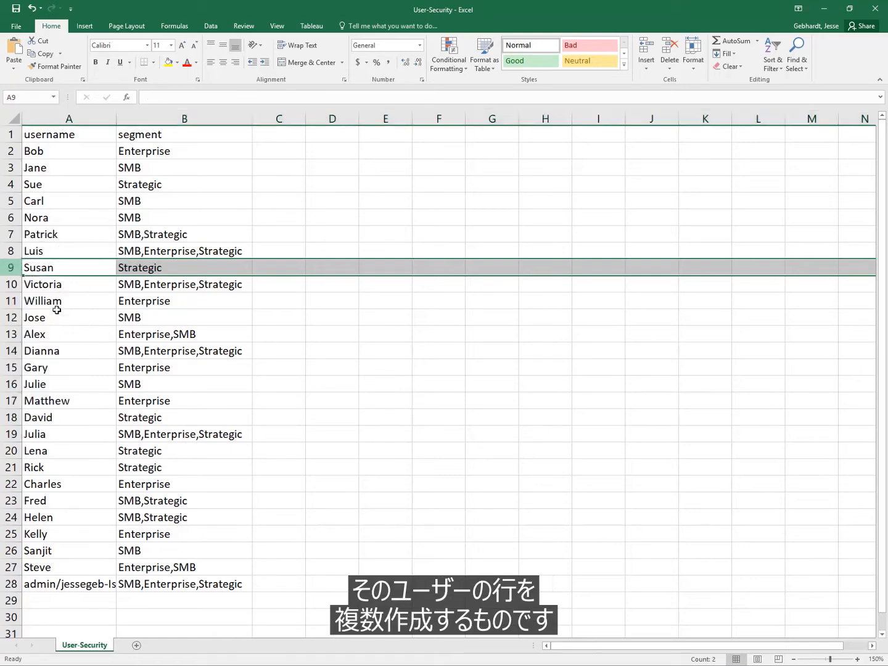
left_click(54, 272)
type("Kui")
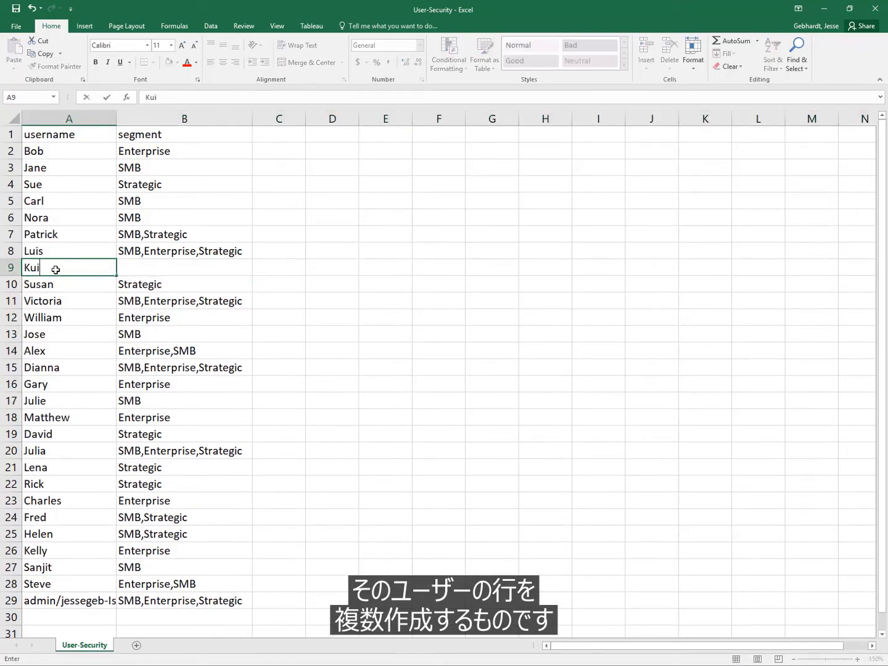
key("BackSpace")
key("BackSpace")
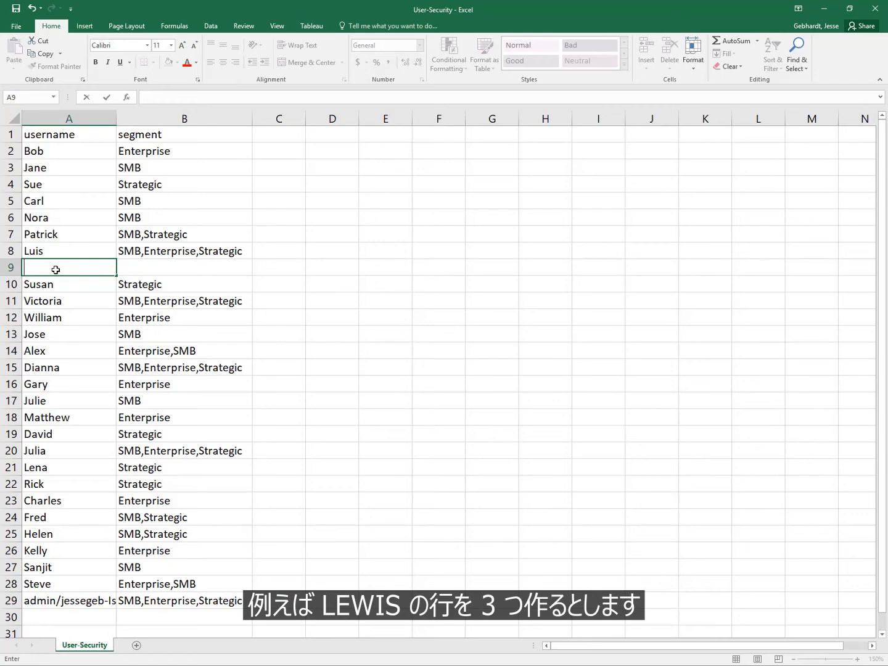
type("Luis")
key("Tab")
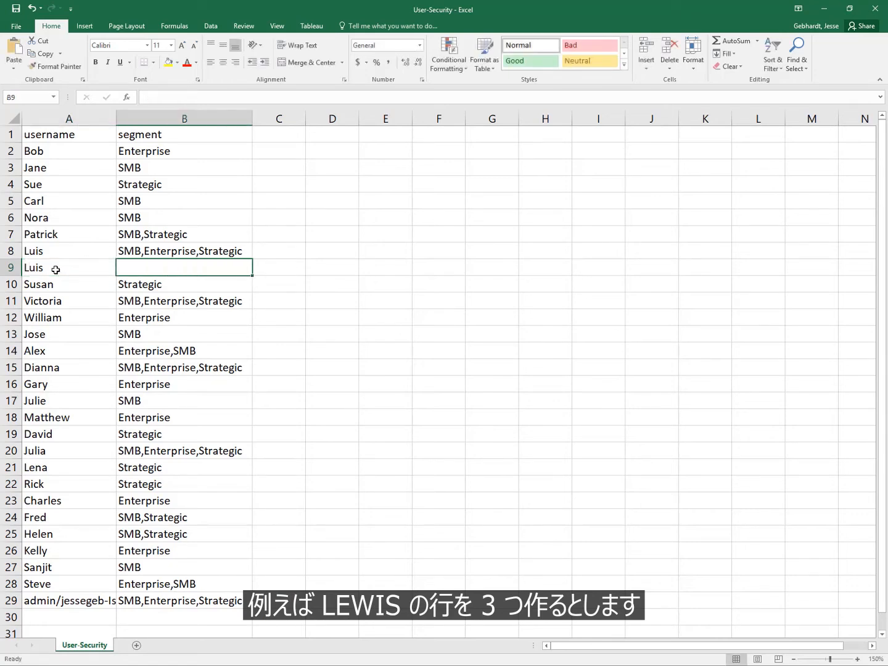
type("Enterprise")
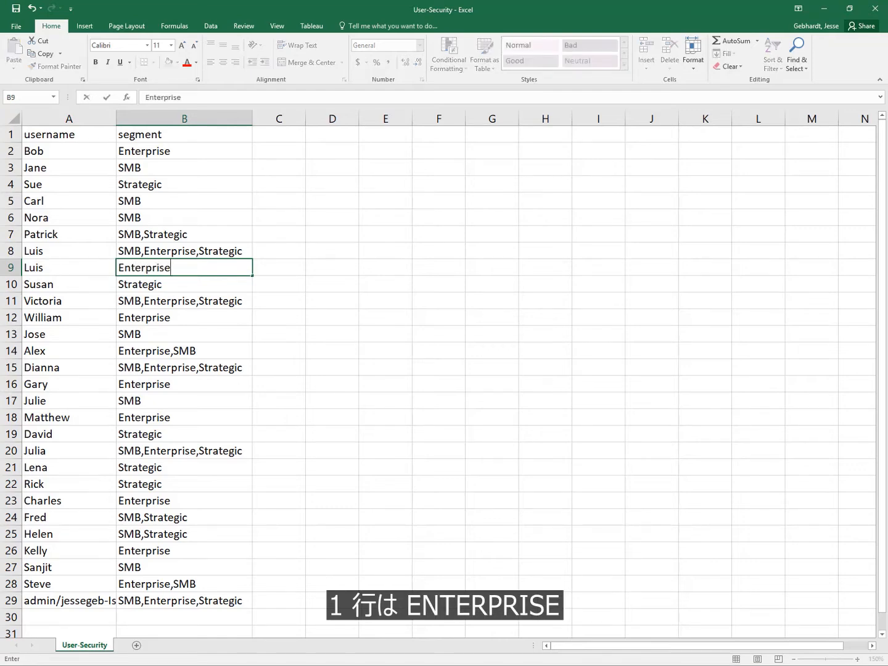
Reduce the segment list in B8 to SMB only
left_click(157, 251)
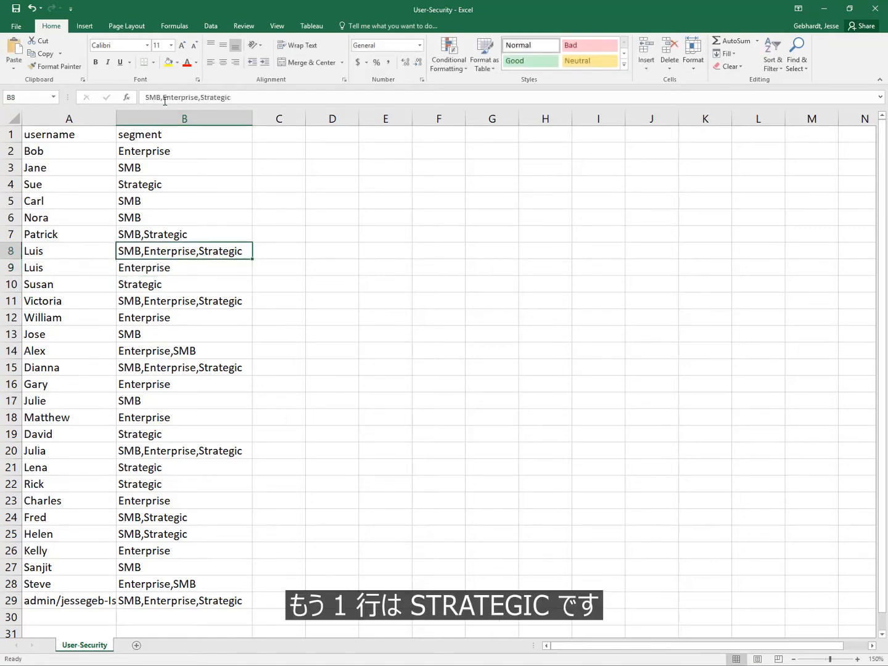
left_click_drag(162, 98, 280, 104)
key("BackSpace")
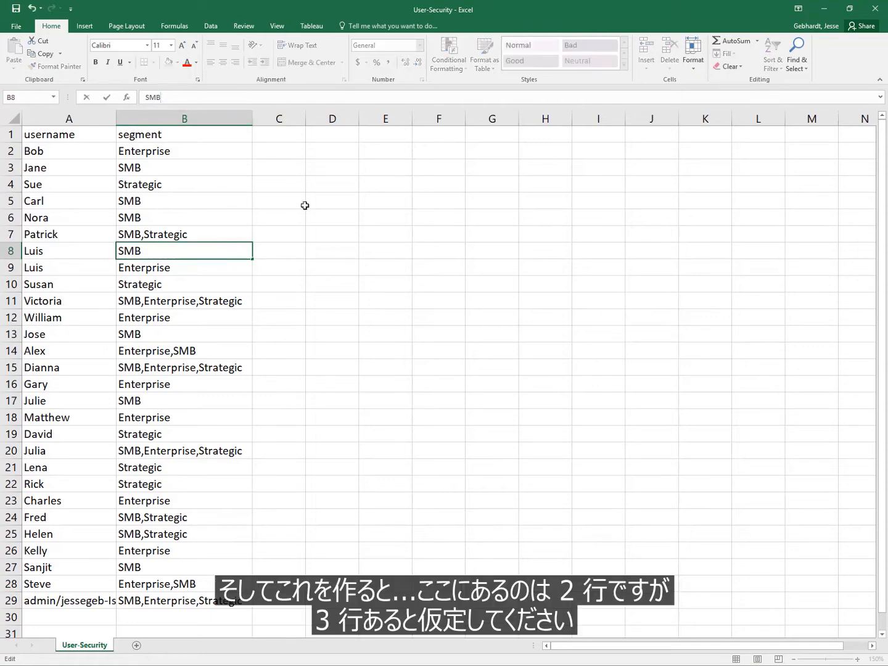
key("Return")
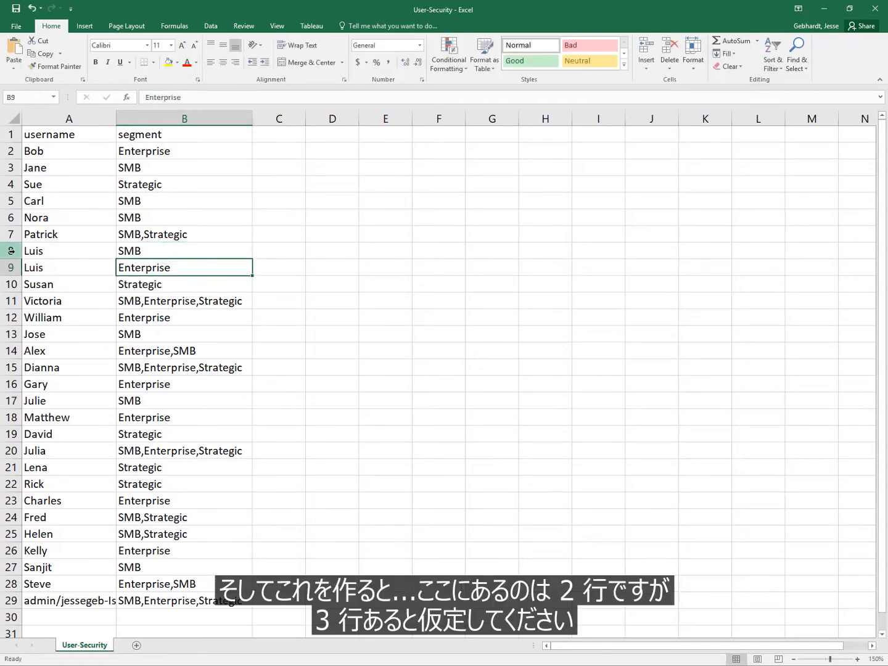
Review the one-segment-per-row entries in rows 8 and 9, the empty column C, and the explicit segment list in B11
left_click_drag(11, 250, 11, 266)
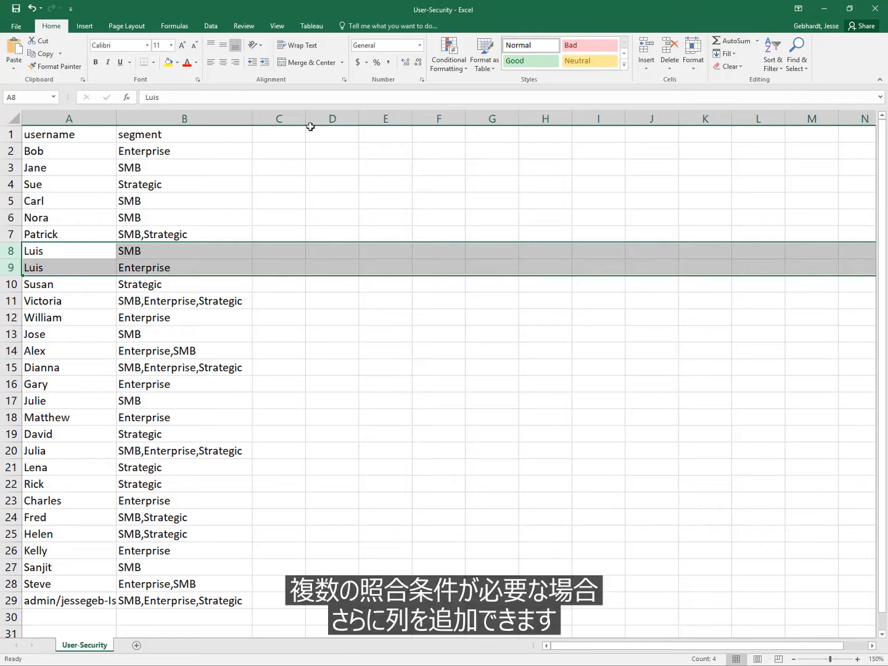
left_click(286, 133)
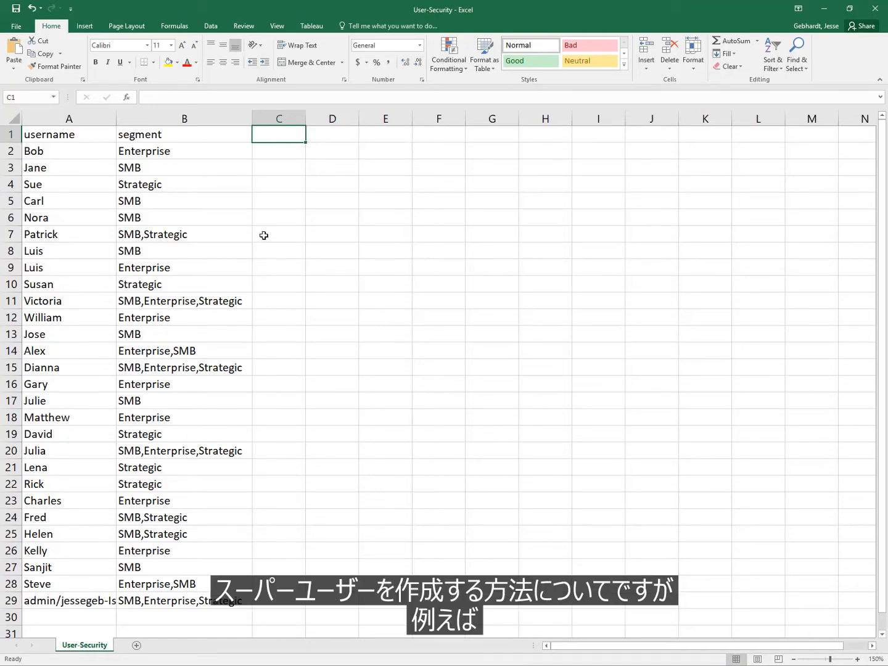
scroll(263, 255, "down", 2)
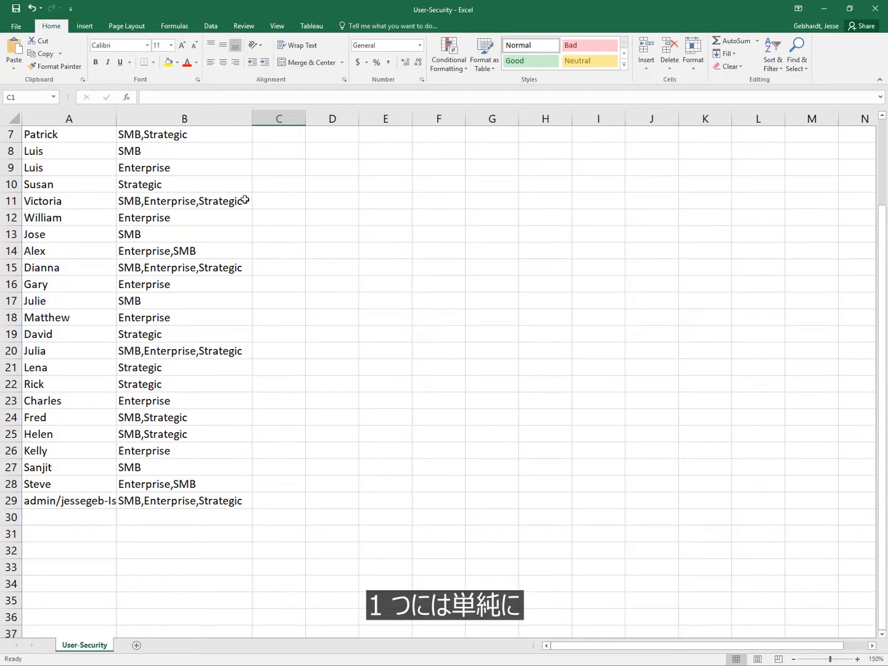
left_click(154, 206)
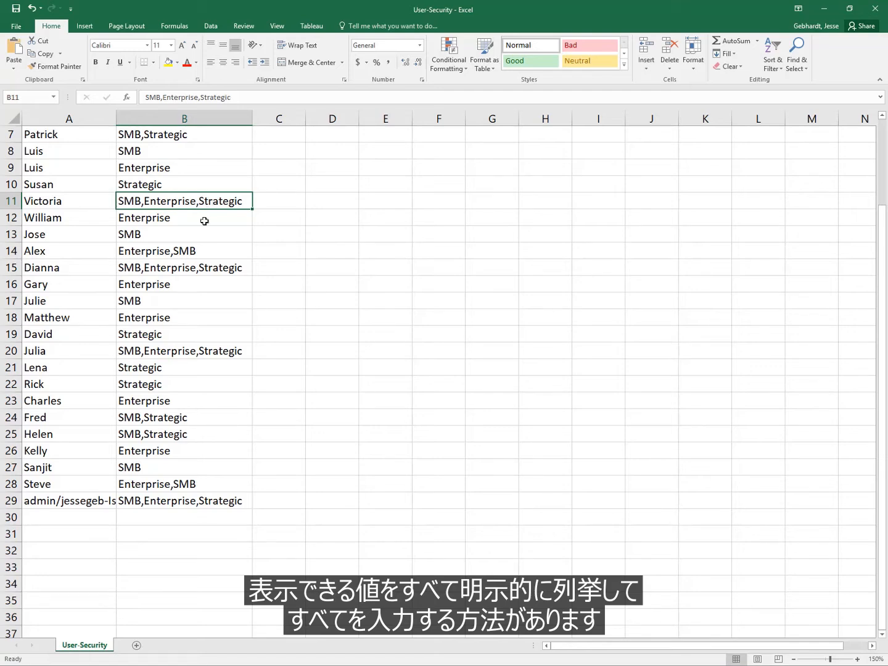
Add a new username in A30 and leave its segment in B30 blank for unrestricted access
left_click(67, 518)
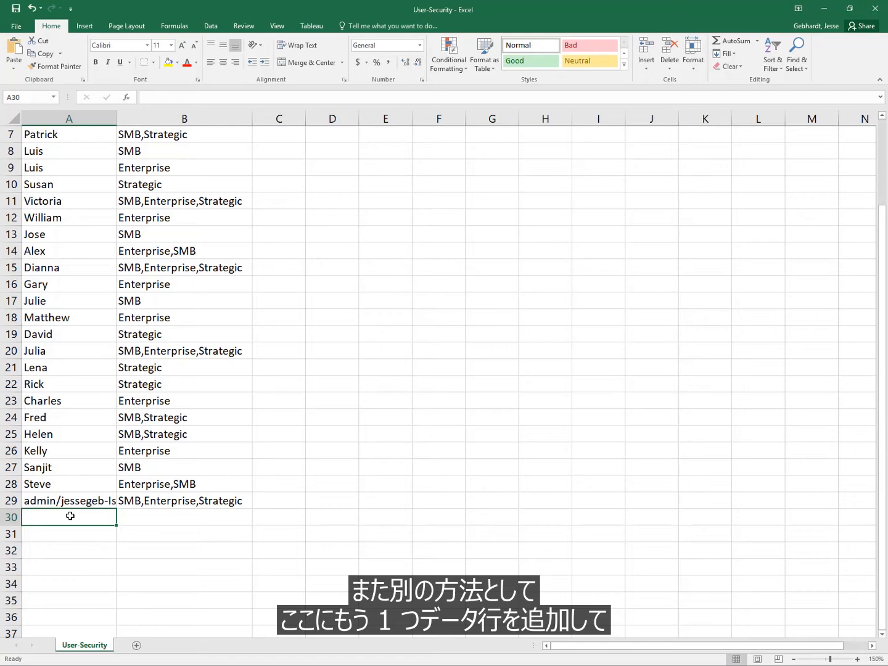
type("Joe")
key("Tab")
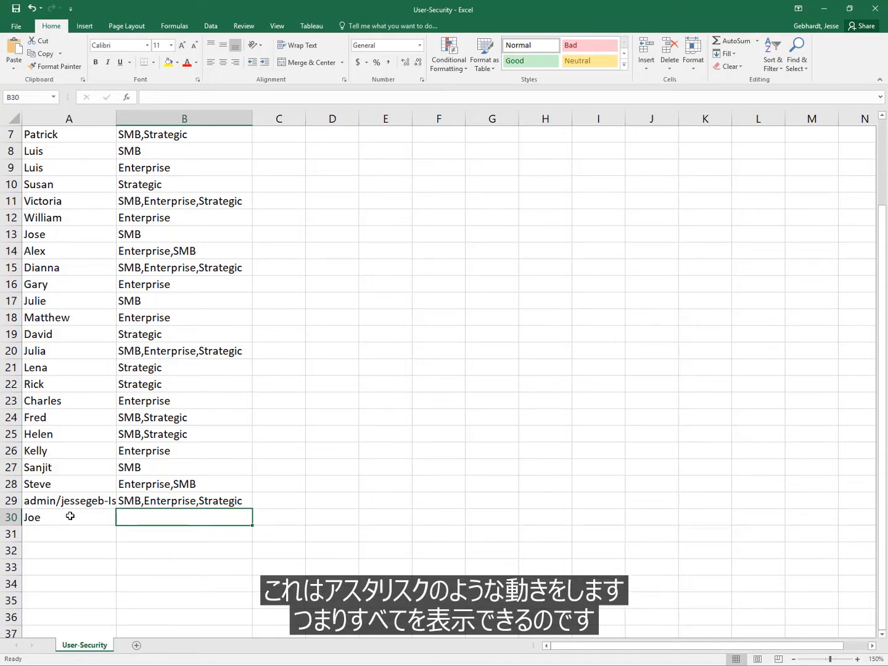
Review the username-to-segment mapping in row 21
scroll(70, 515, "up", 2)
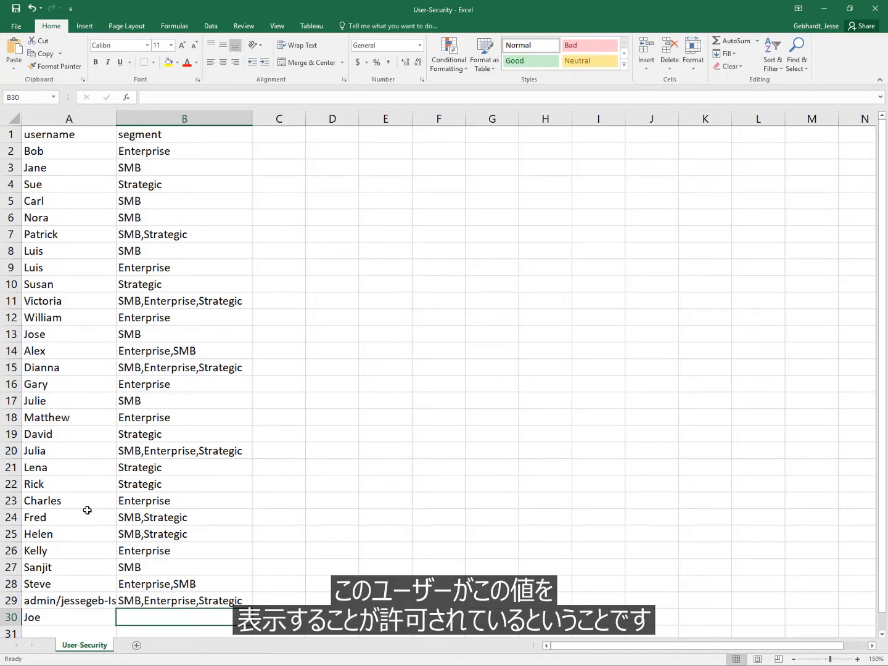
left_click_drag(69, 468, 139, 468)
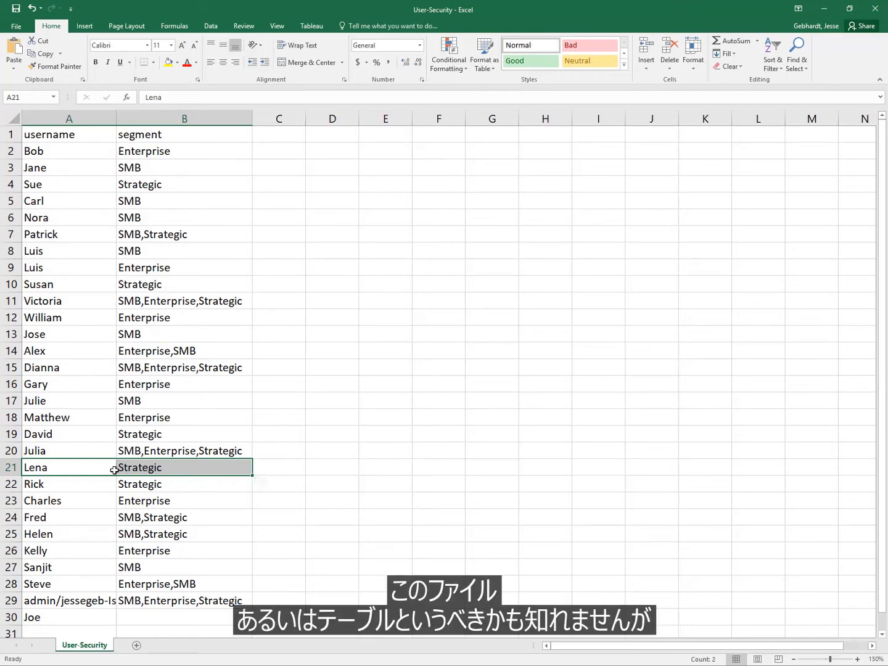
left_click(63, 468)
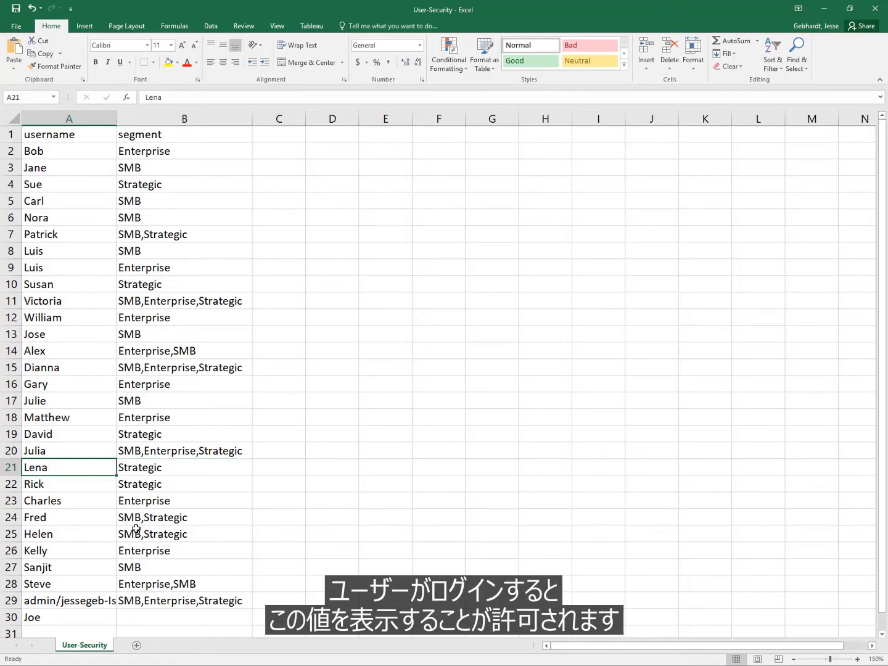
Switch to the User-Security-Groups workbook, maximise its window, and review the groupname-to-segment mapping
left_click(144, 619)
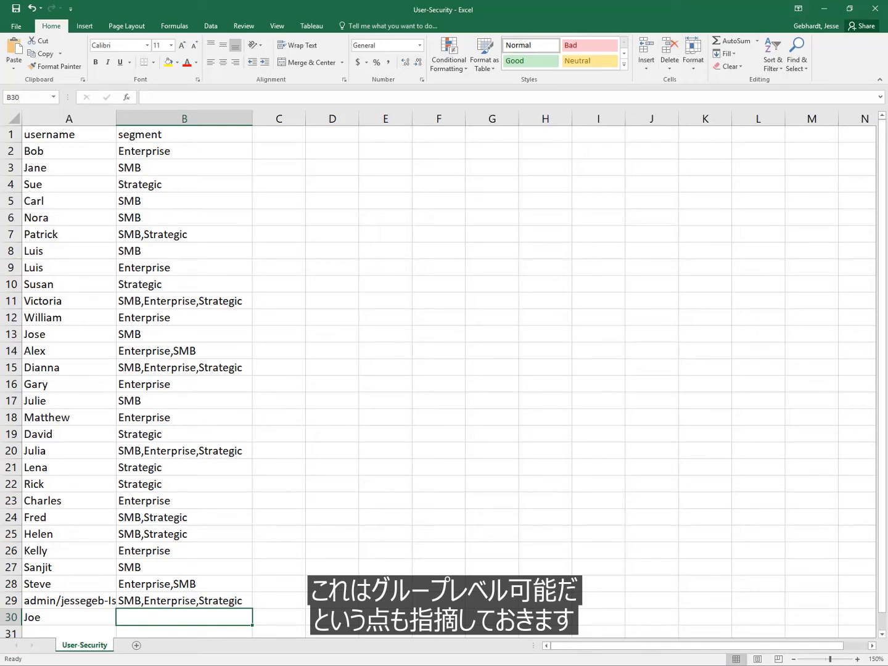
key("alt+Tab")
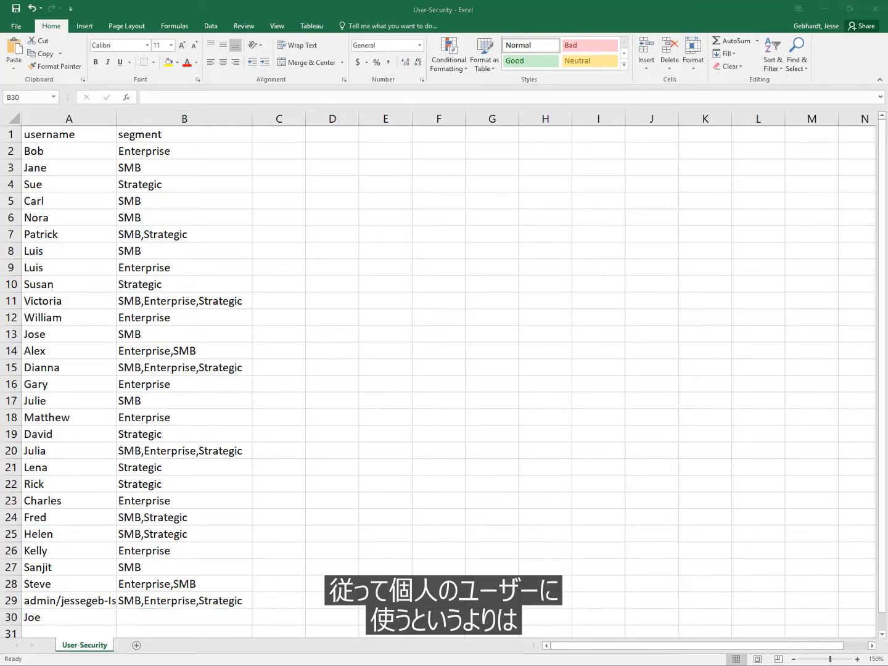
left_click_drag(887, 154, 179, 121)
double_click(179, 121)
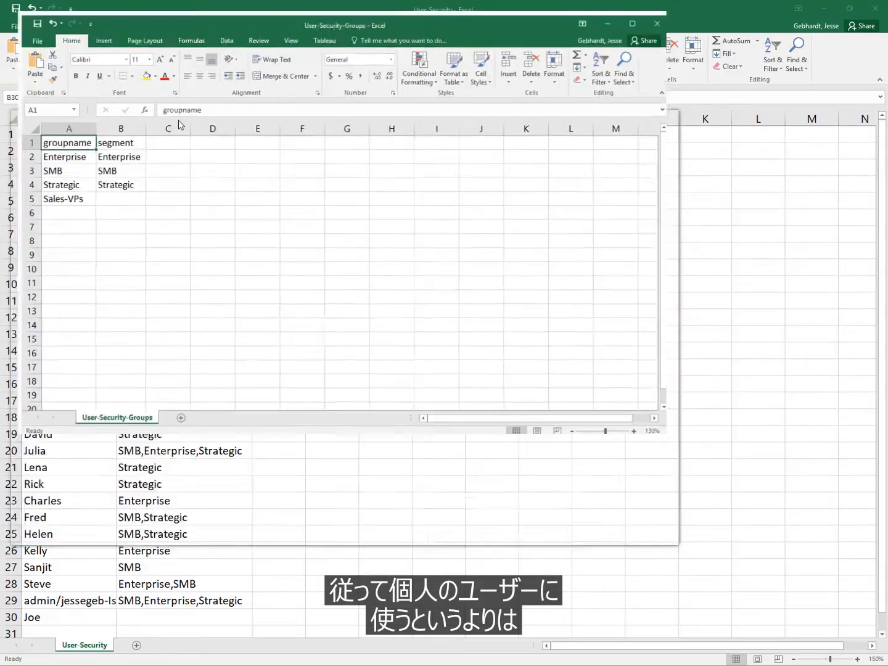
key("Return")
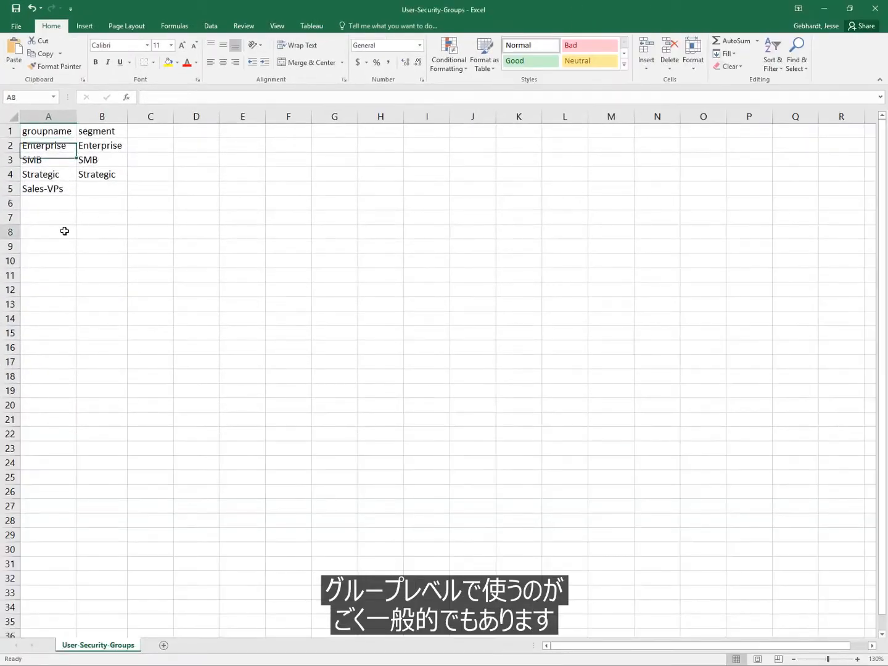
left_click(70, 229)
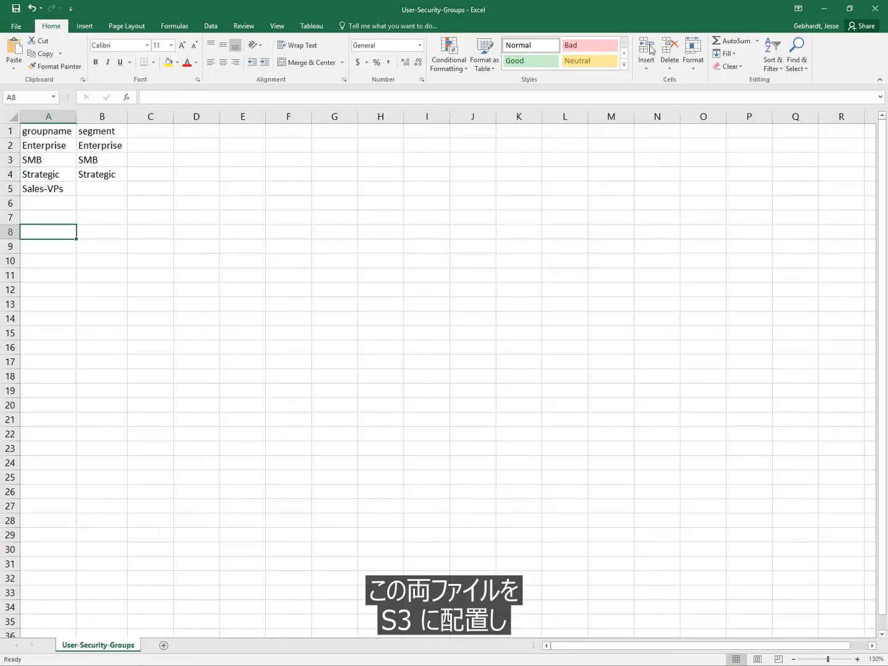
Minimise both workbooks, return to the administrator's QuickSight session and go to its home page
left_click(825, 7)
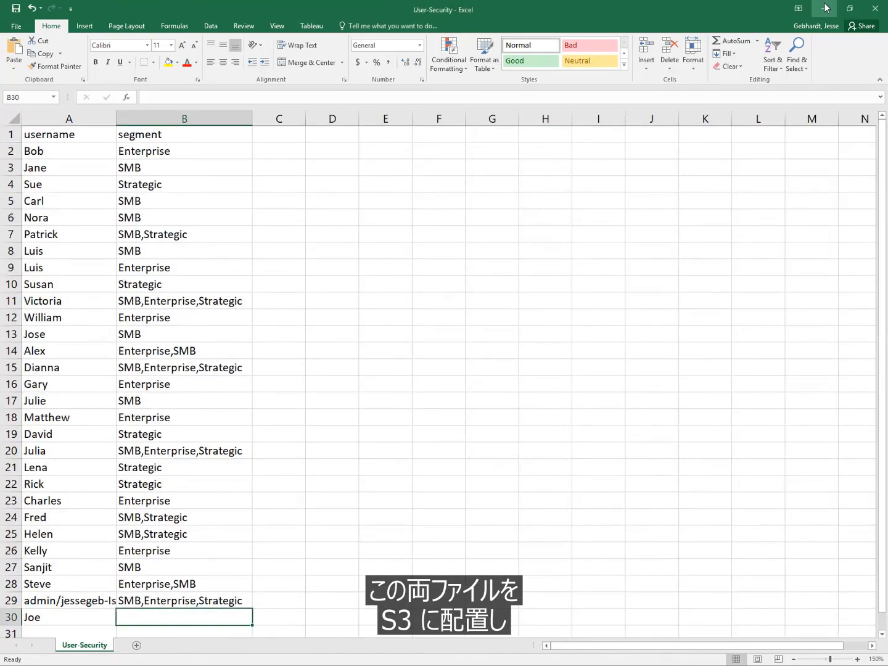
left_click(826, 8)
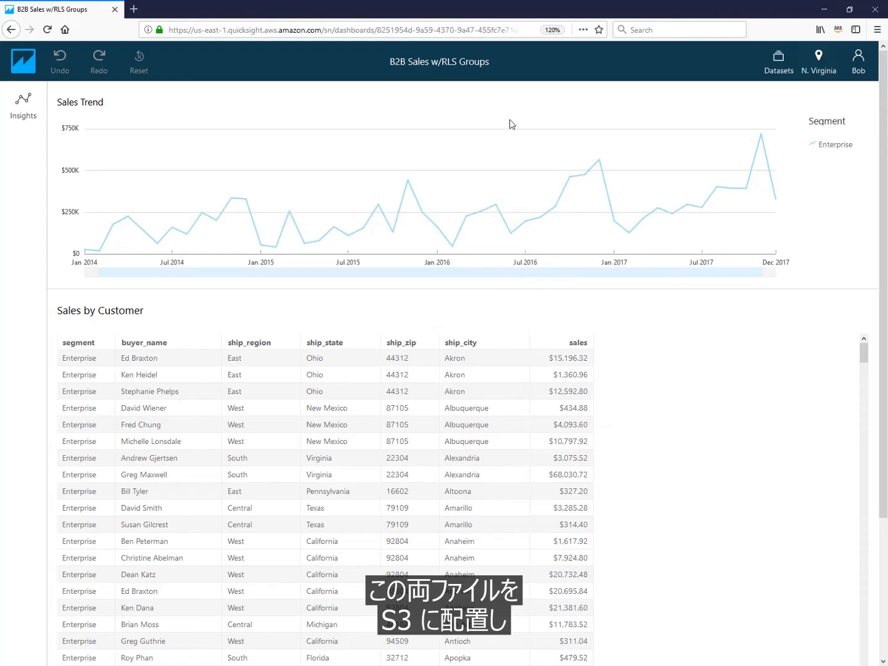
left_click(29, 63)
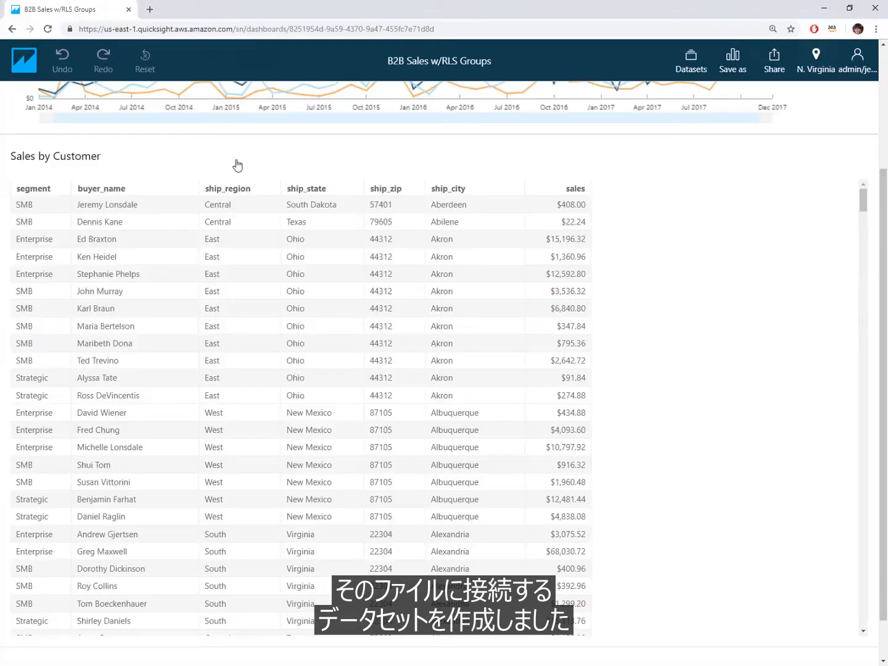
left_click(26, 66)
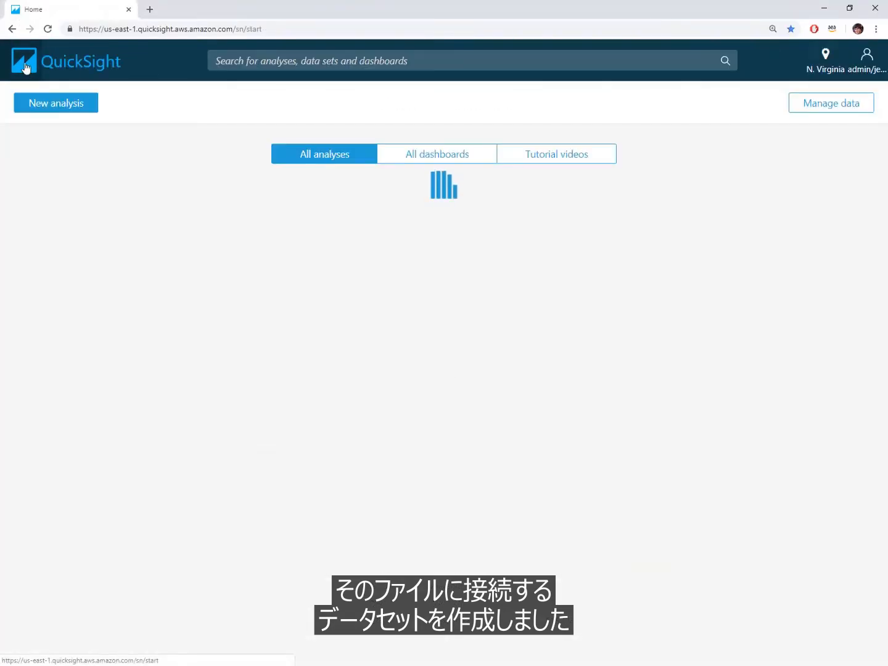
Search for "rls", examine the groupname and segment fields of the RLS - Groups data set in data preparation, and leave without saving
scroll(747, 355, "down", 12)
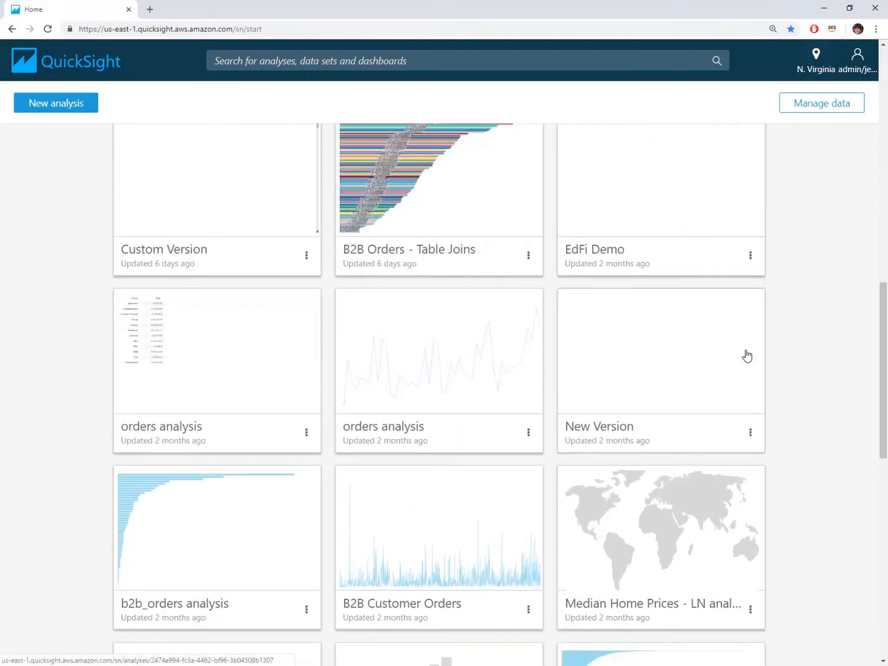
left_click(444, 66)
type("rls")
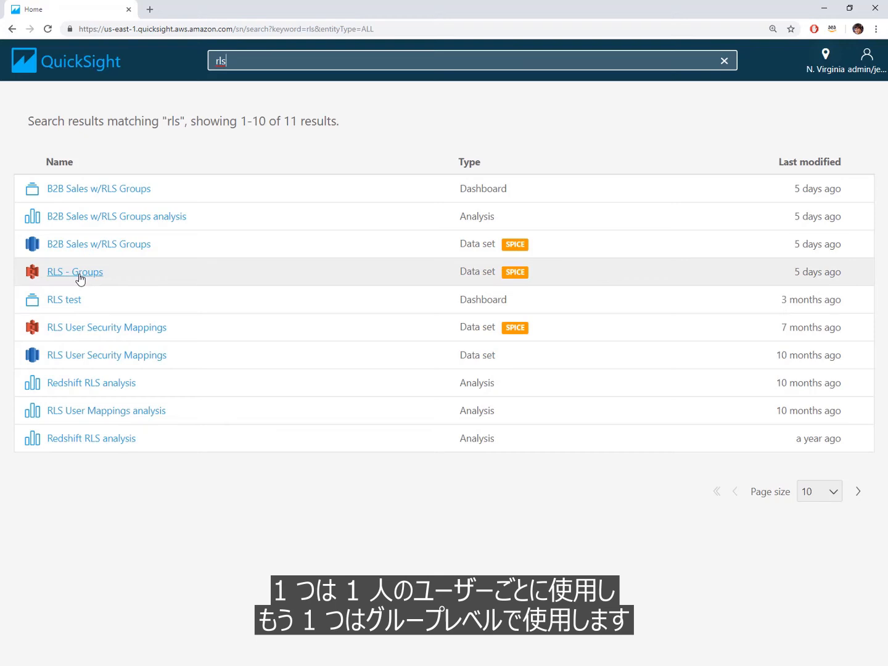
left_click(80, 275)
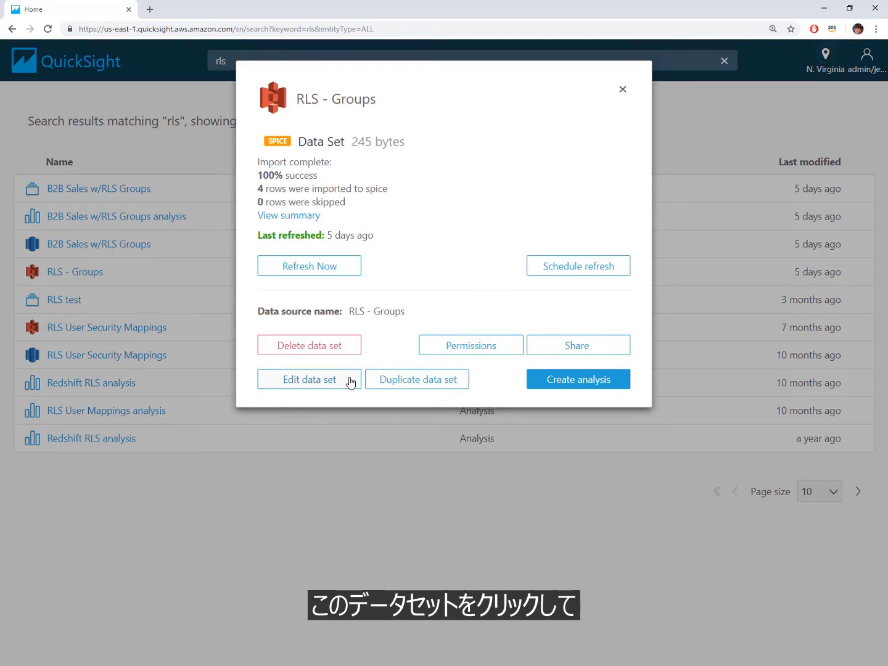
left_click(349, 382)
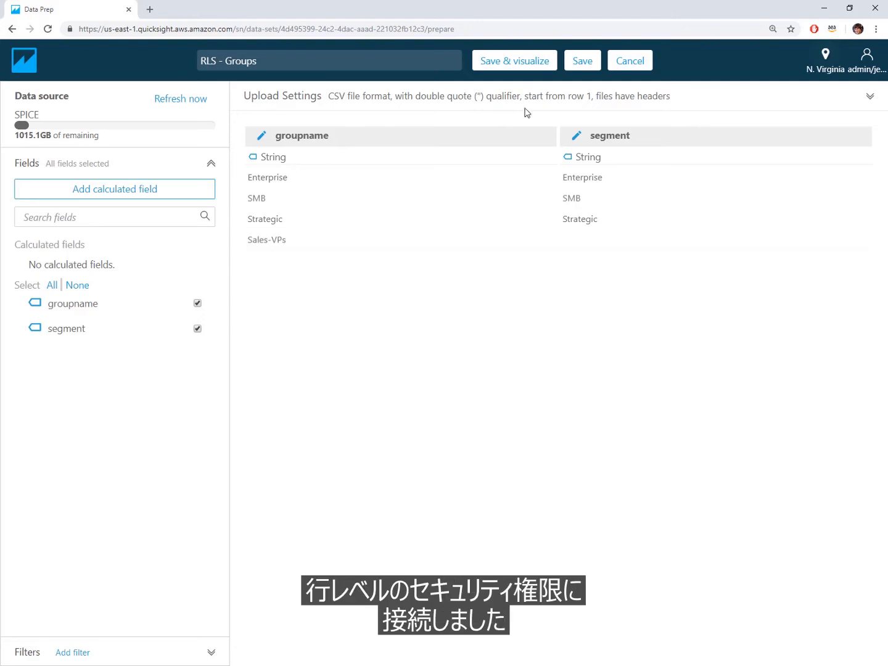
left_click(626, 65)
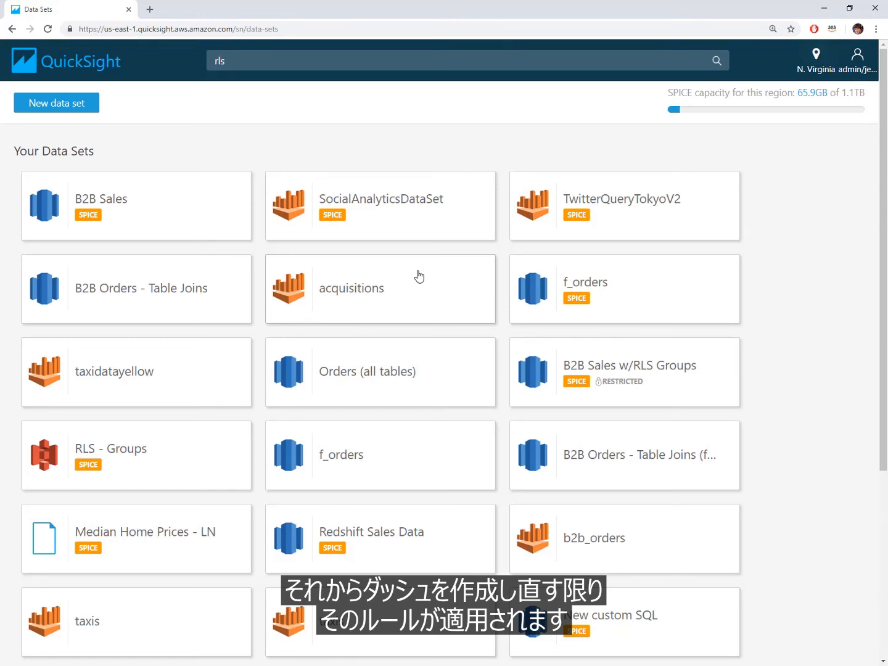
Apply RLS - Groups as the permission rules of the B2B Sales data set, granting access, and close the data set's details
mouse_move(627, 387)
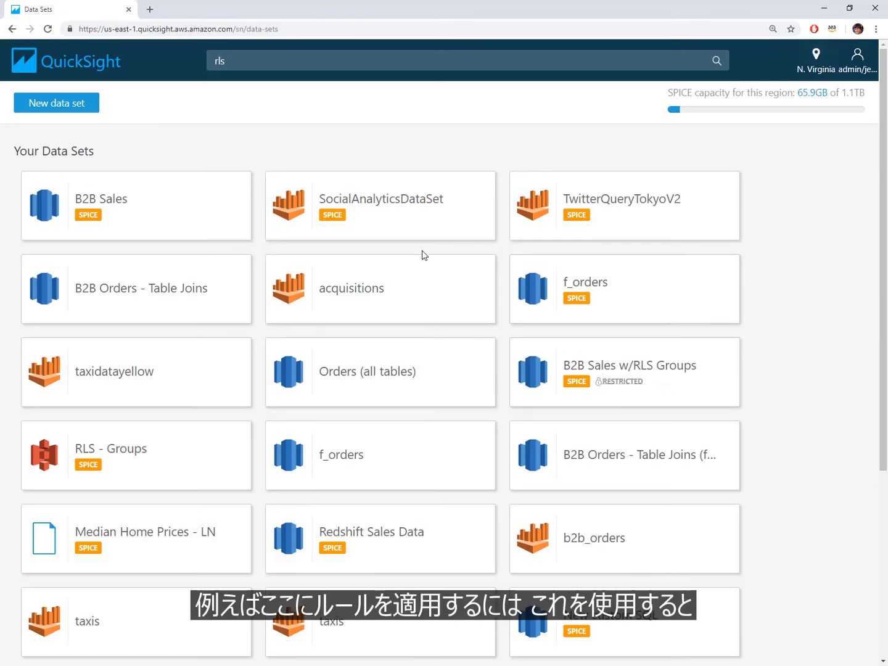
left_click(158, 216)
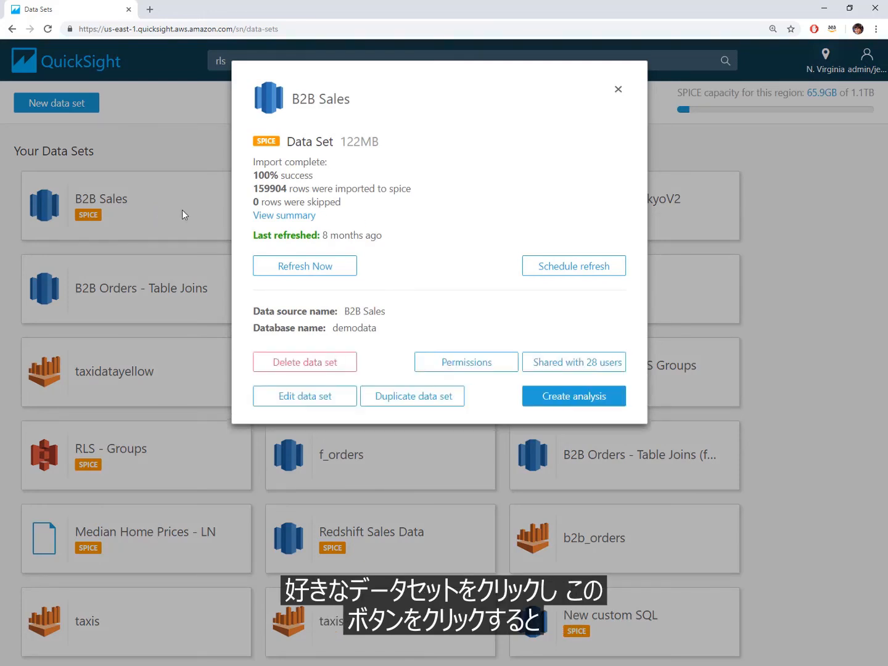
left_click(441, 364)
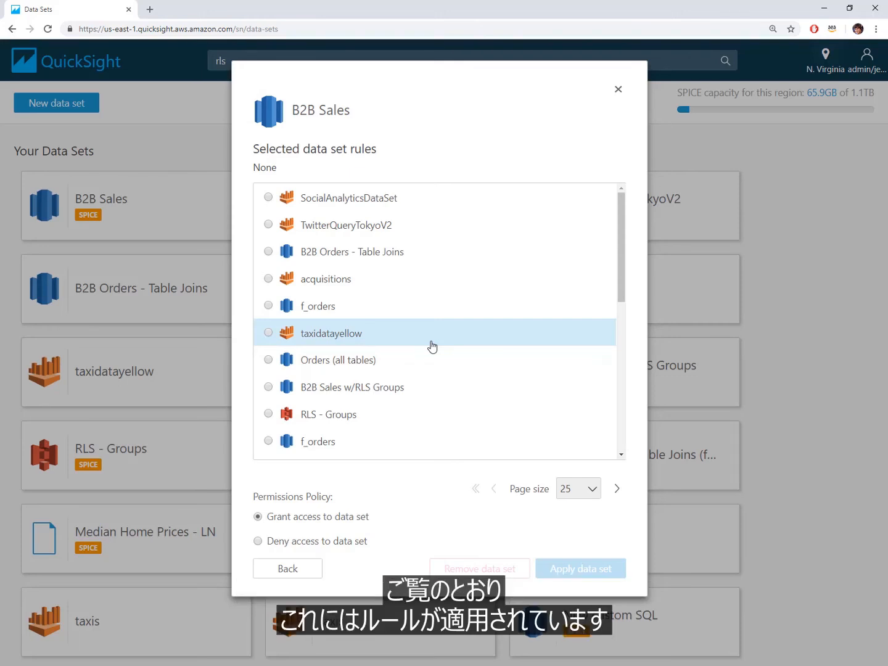
left_click(269, 414)
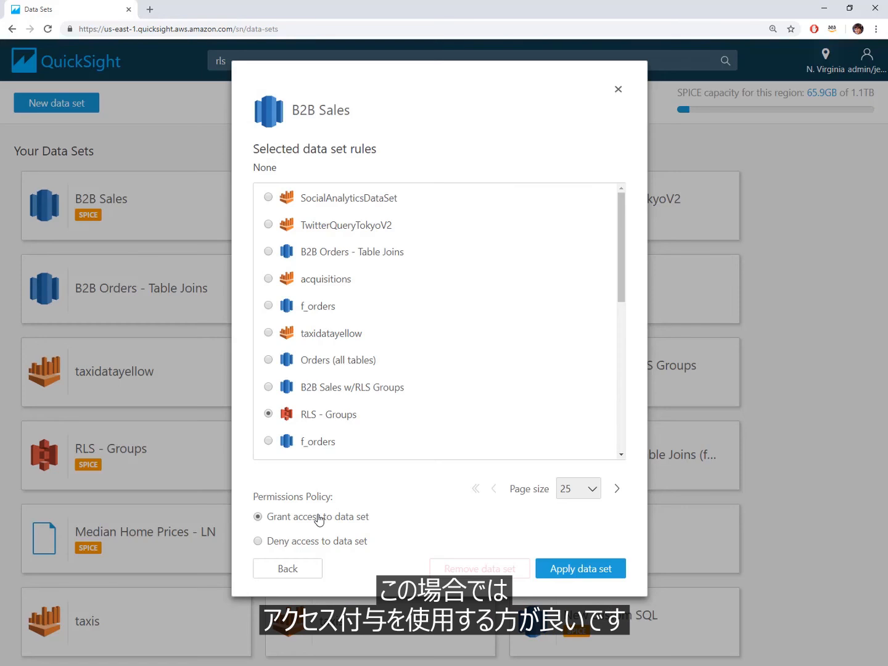
left_click(574, 574)
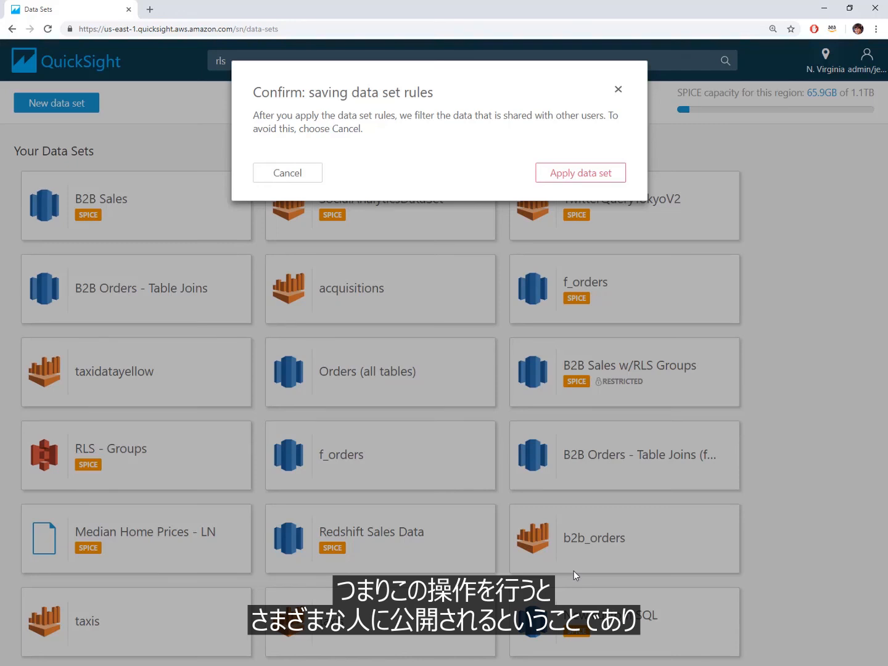
left_click(576, 175)
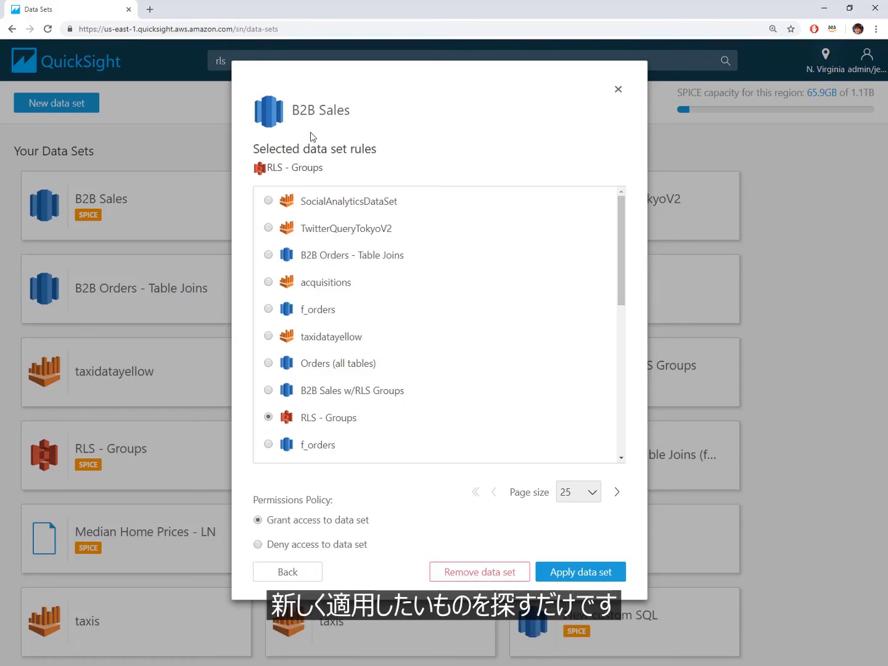
left_click(591, 573)
left_click(290, 173)
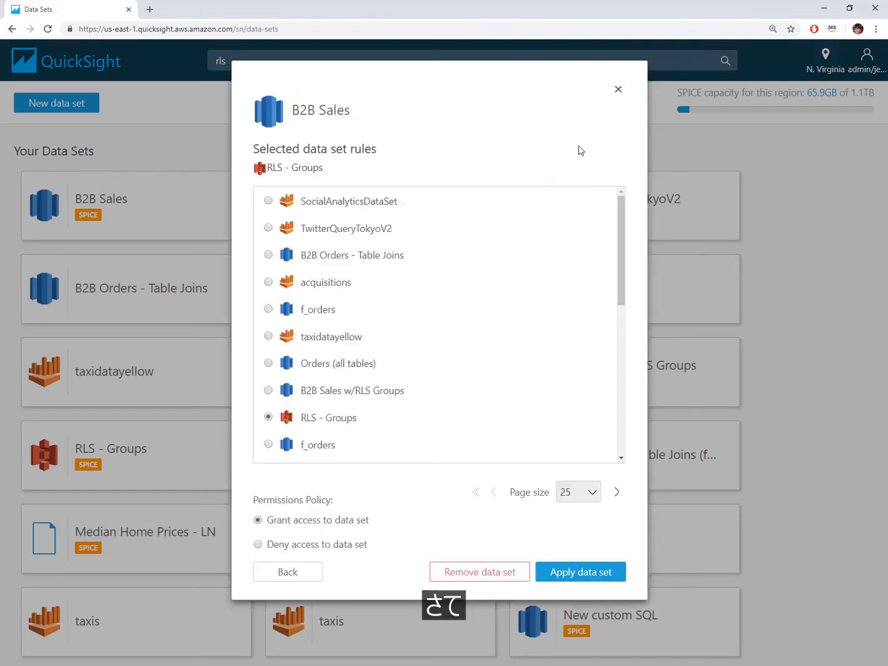
left_click(619, 91)
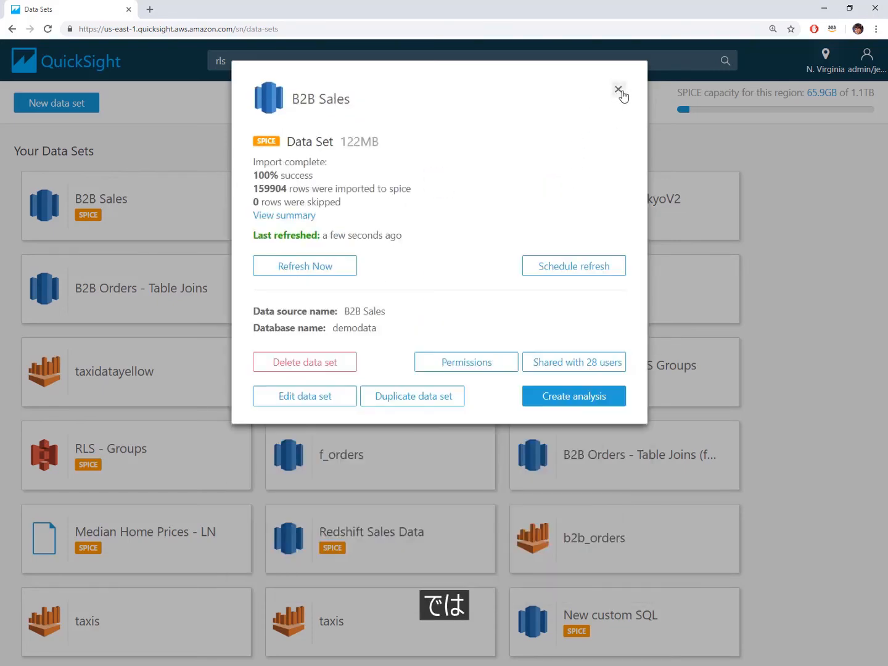
left_click(619, 90)
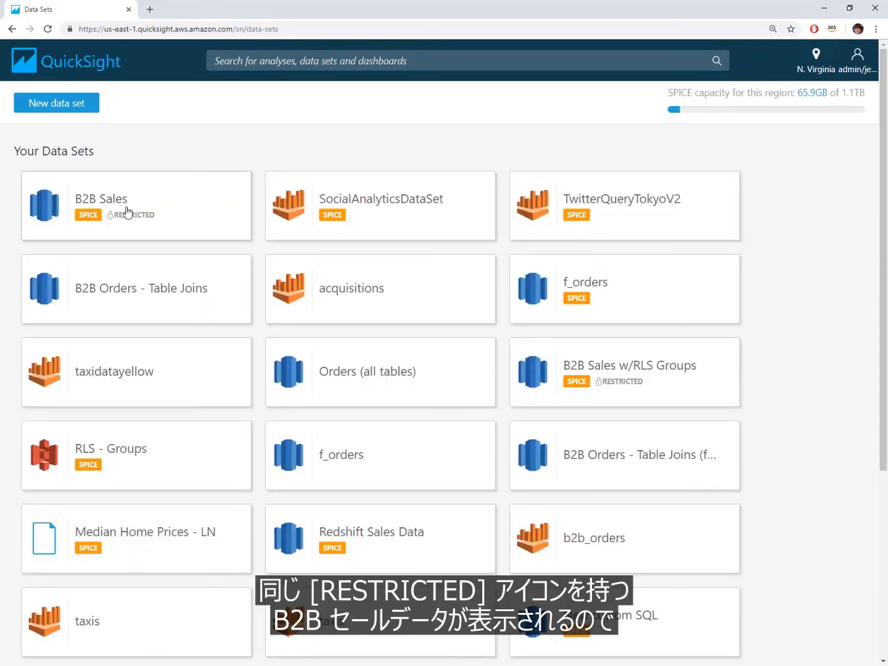
Create a new analysis from the restricted B2B Sales data set
mouse_move(126, 218)
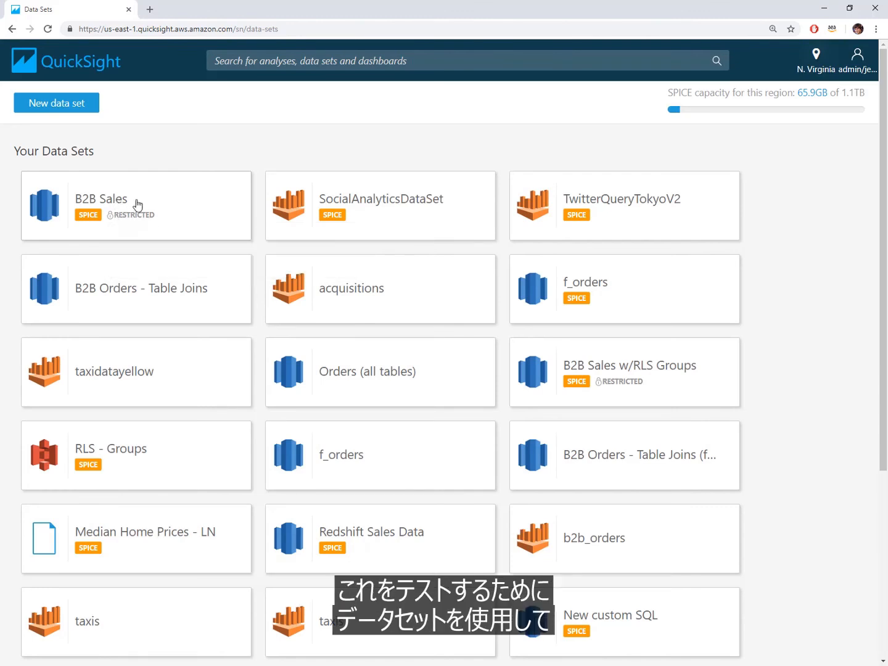
left_click(141, 201)
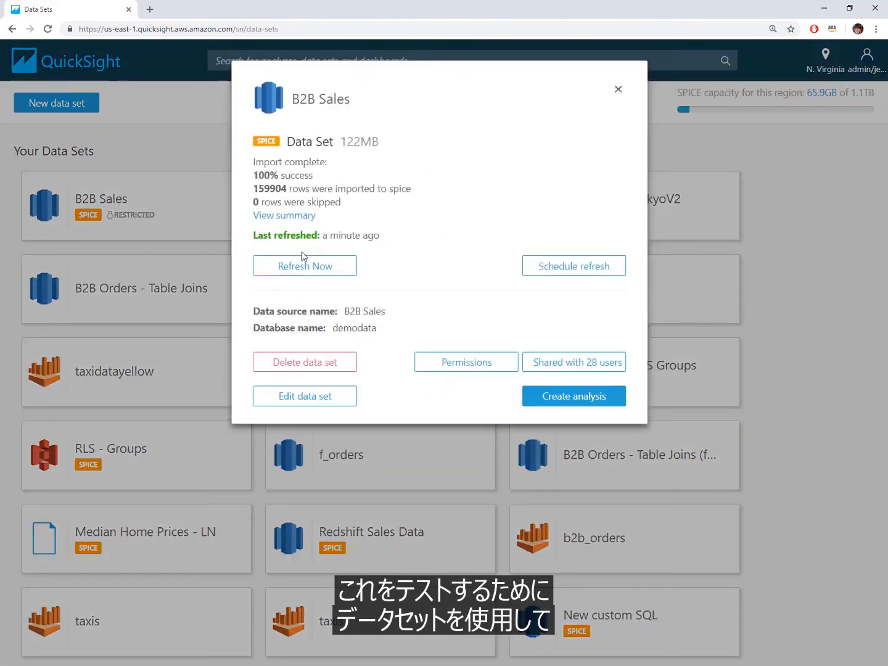
left_click(567, 400)
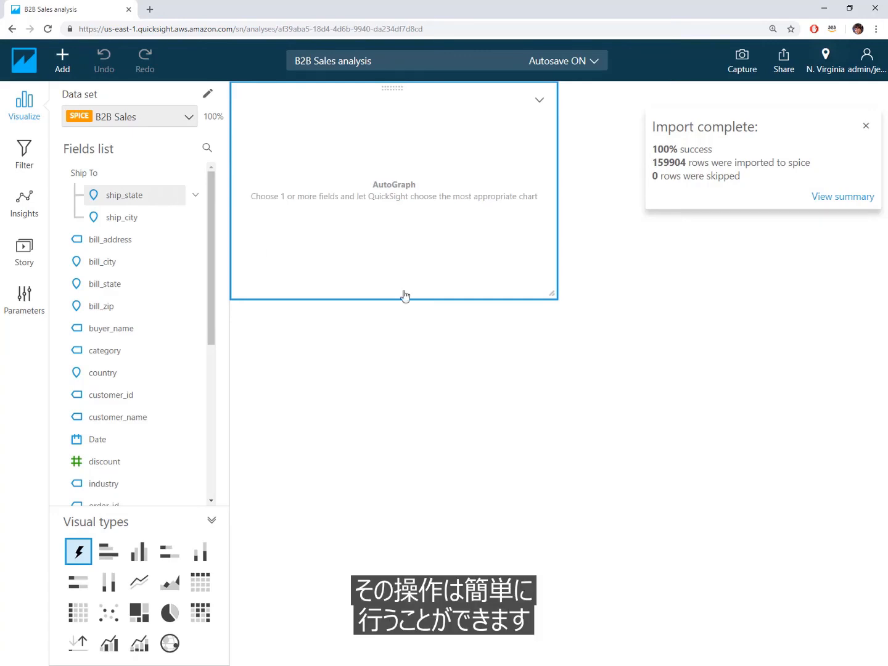
Widen the empty visual across the canvas and make it a table grouped by segment, ship_zip, ship_state and ship_city
left_click_drag(558, 298, 812, 296)
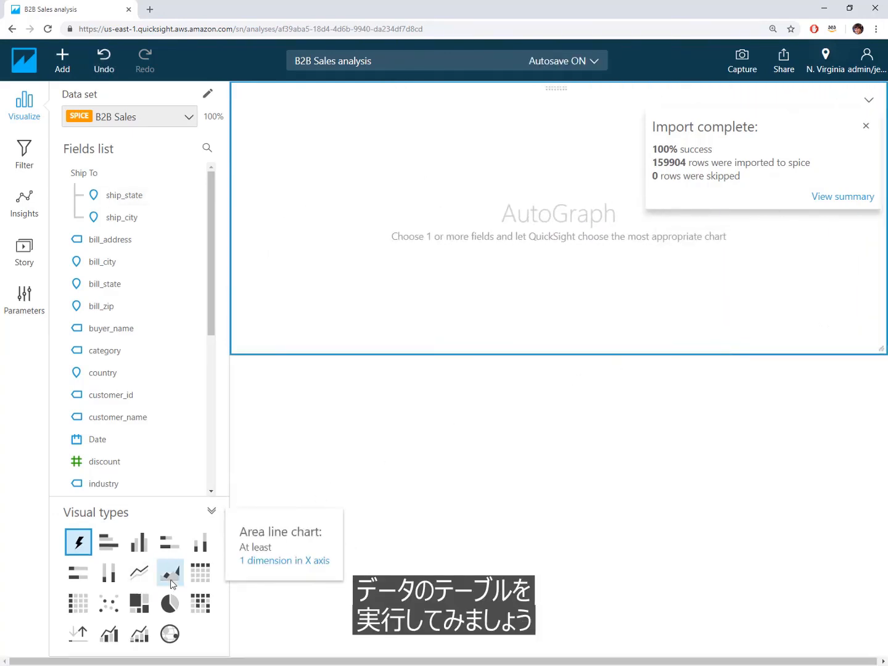
left_click(81, 604)
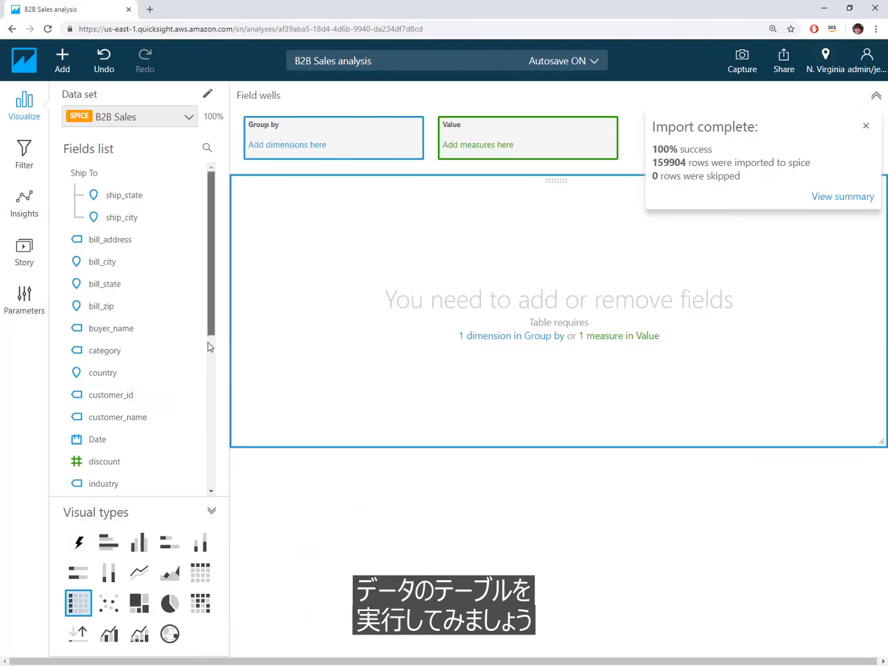
left_click_drag(208, 345, 194, 478)
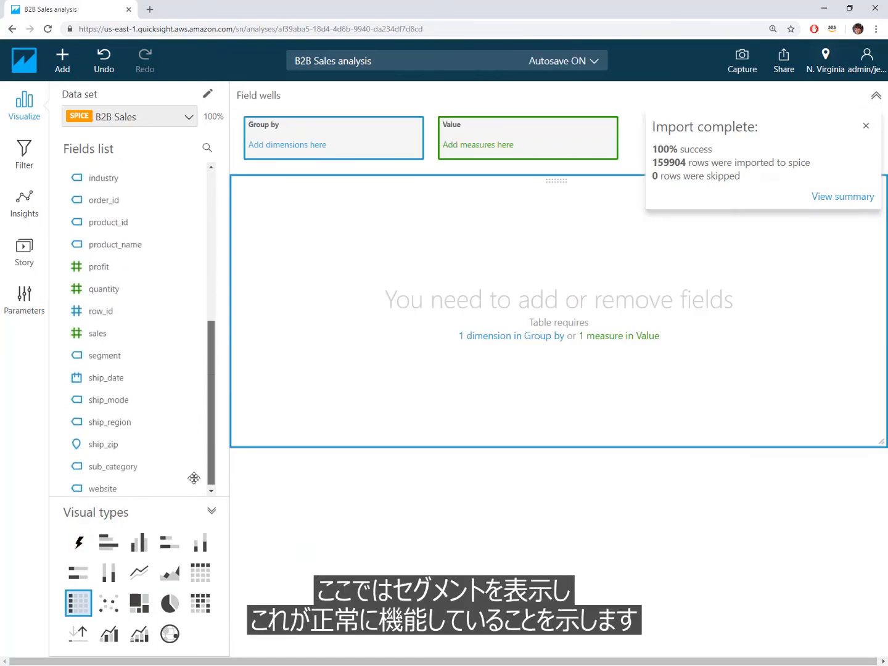
left_click(123, 364)
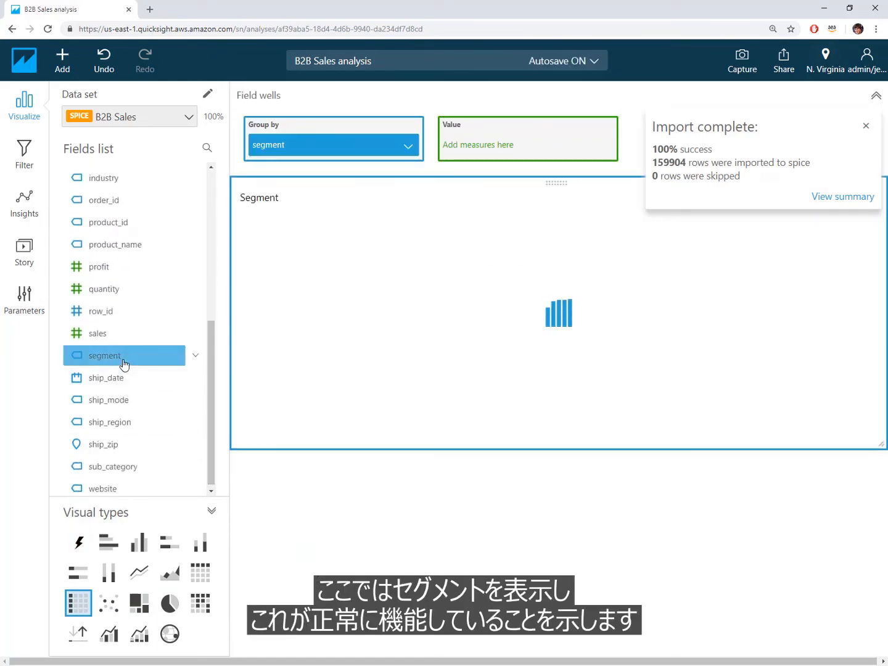
left_click(133, 446)
scroll(126, 358, "up", 7)
left_click(134, 217)
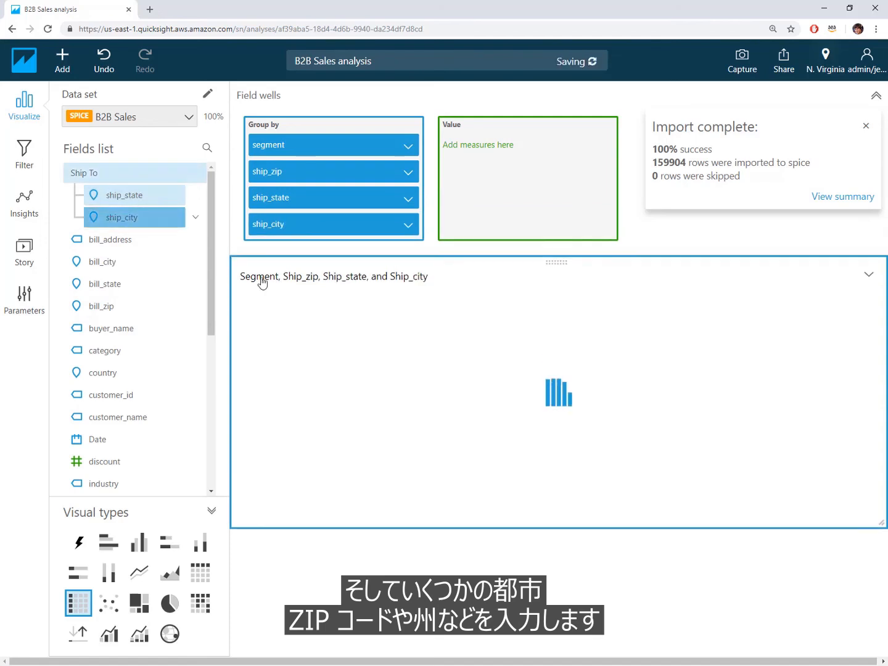
Dismiss the import summary, collapse the field wells, and make the table visual taller
left_click(866, 125)
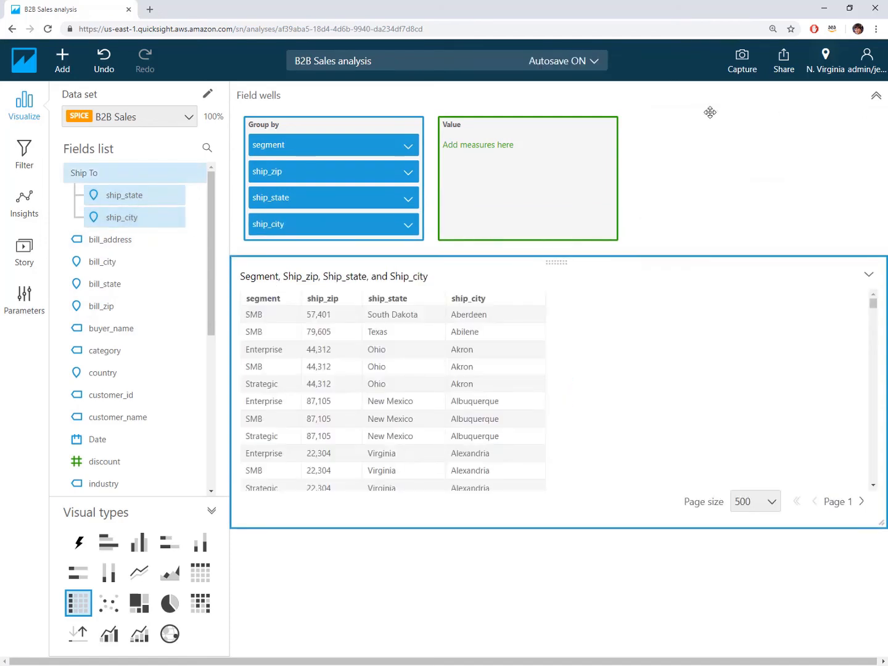
left_click(539, 98)
left_click_drag(873, 399, 874, 535)
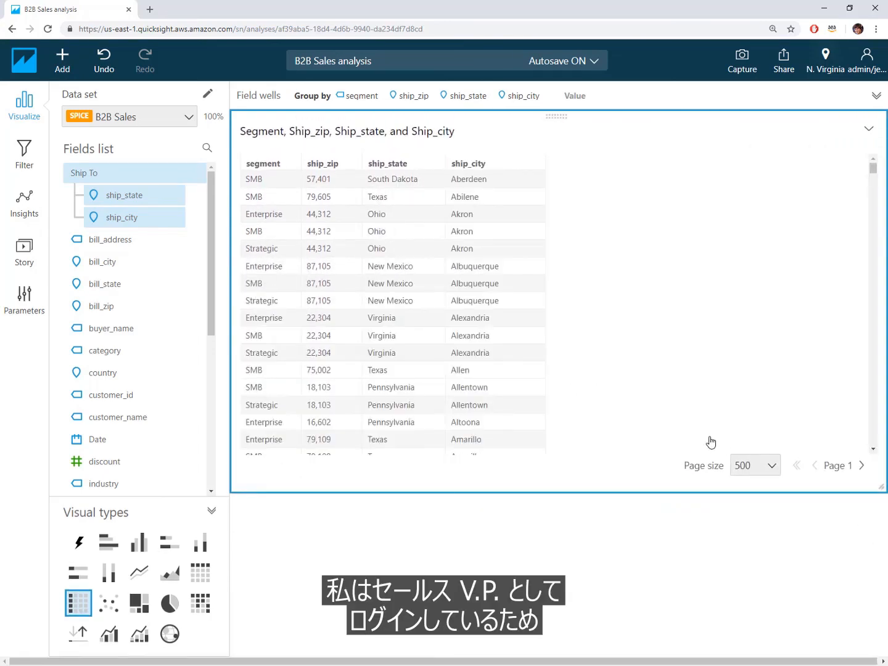
Switch to the User-Security-Groups workbook and check the Sales-VPs group's segment entry in row 5
key("alt+Tab")
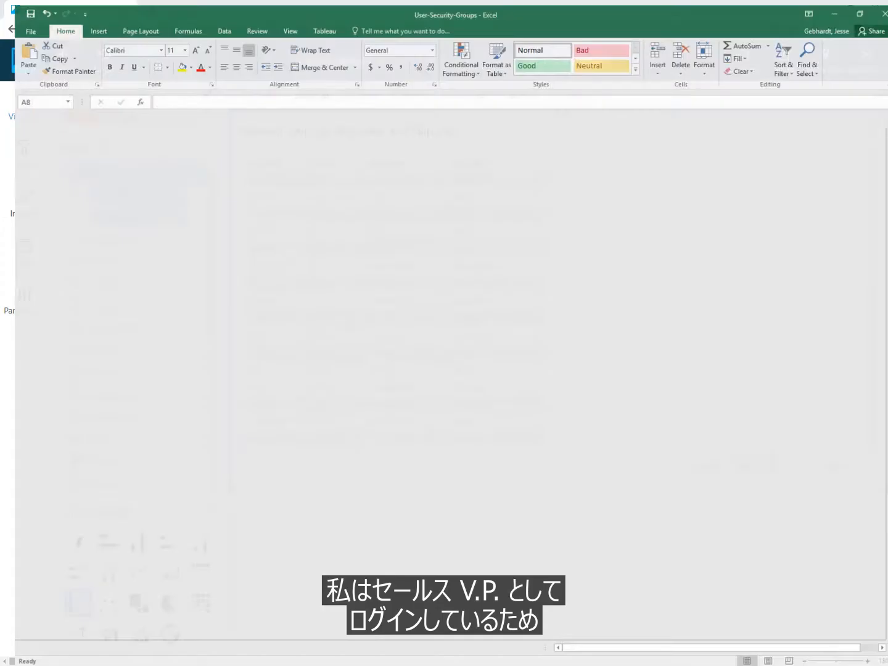
left_click(50, 193)
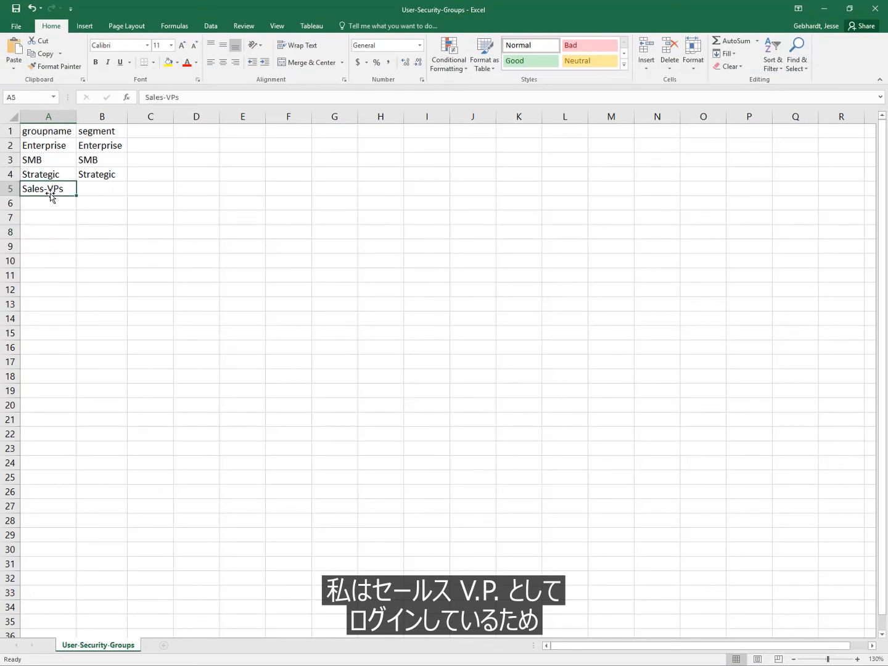
Check the segment cell B5 for the Sales-VPs group and return to the B2B Sales analysis in QuickSight
left_click(101, 191)
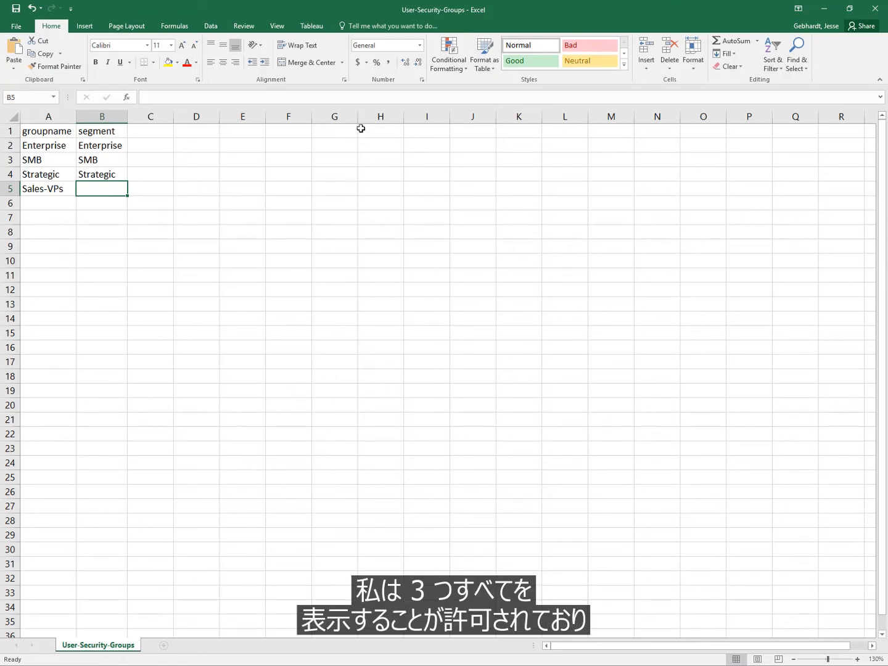
left_click(825, 10)
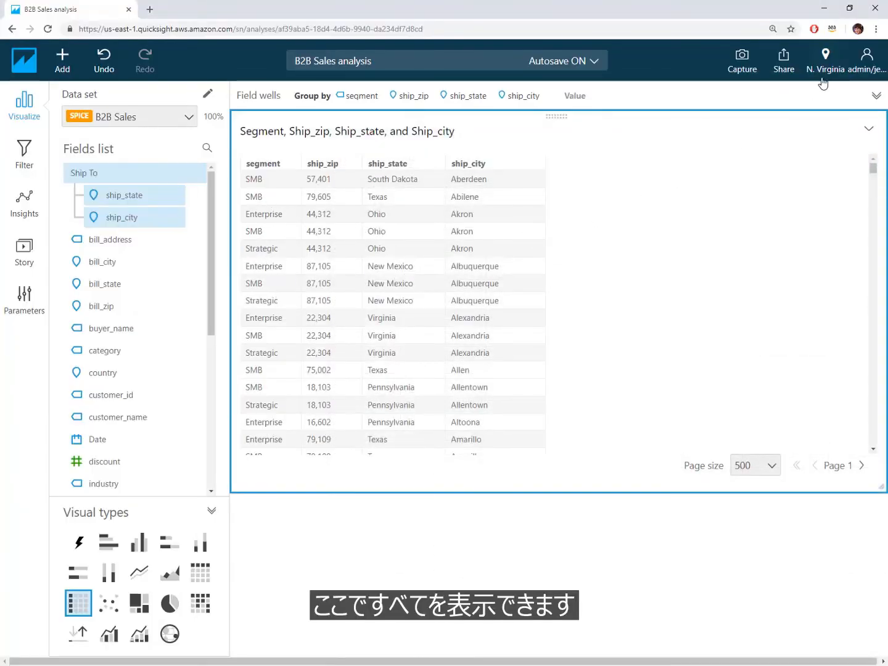
Publish the analysis as a new dashboard named Group Security, keeping advanced filtering and CSV download enabled
left_click(783, 62)
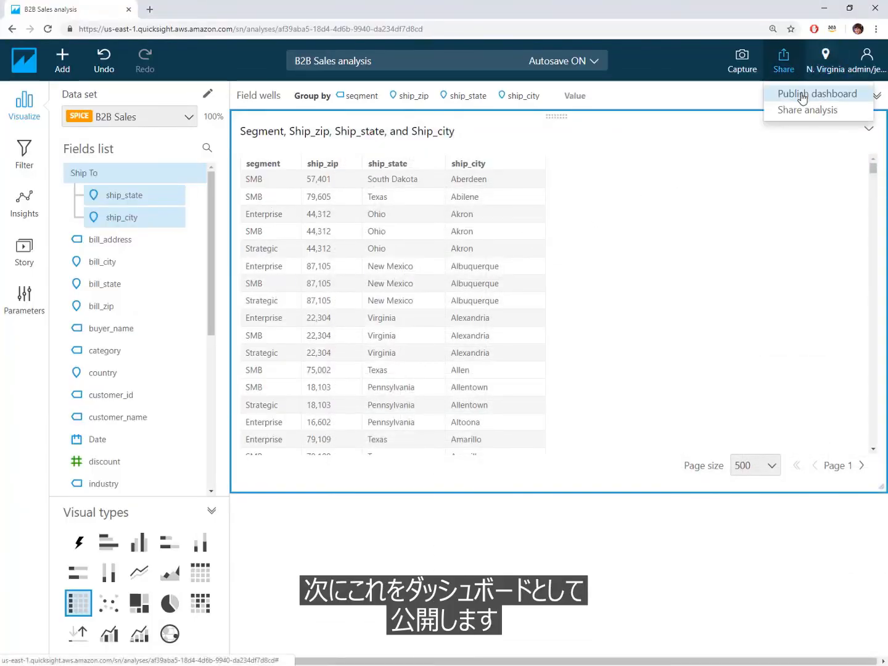
left_click(800, 93)
left_click(386, 157)
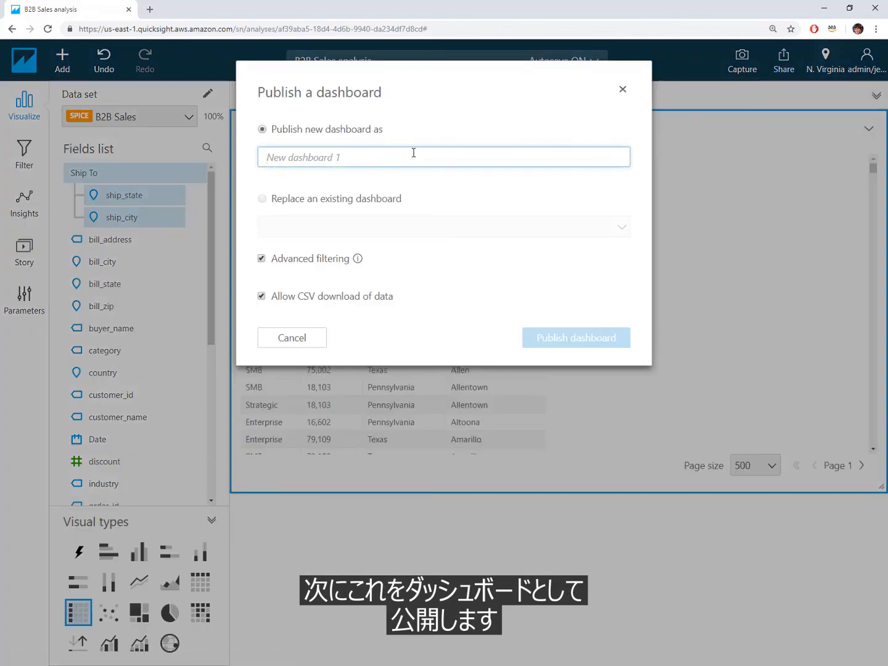
type("GRoup Security")
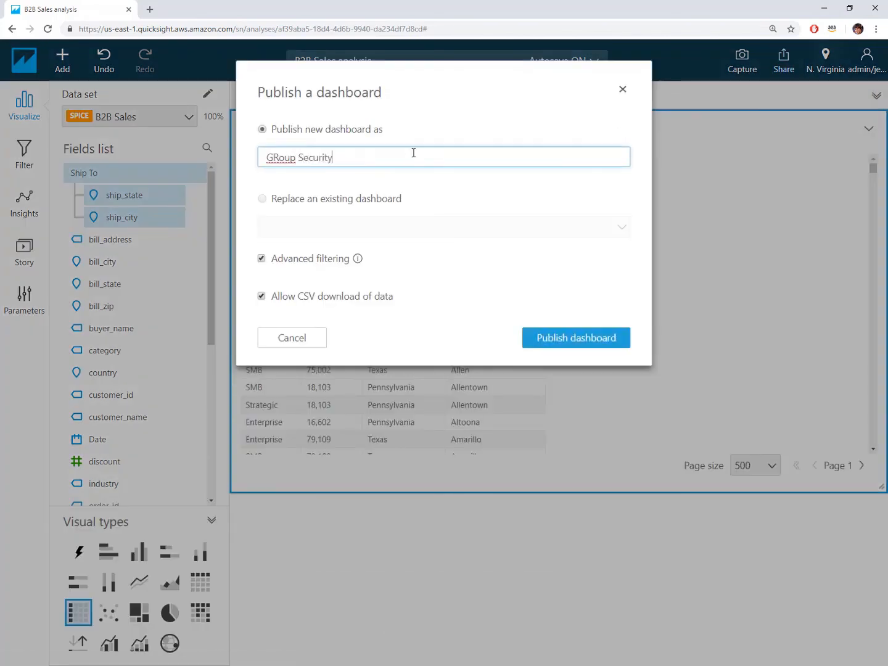
right_click(287, 157)
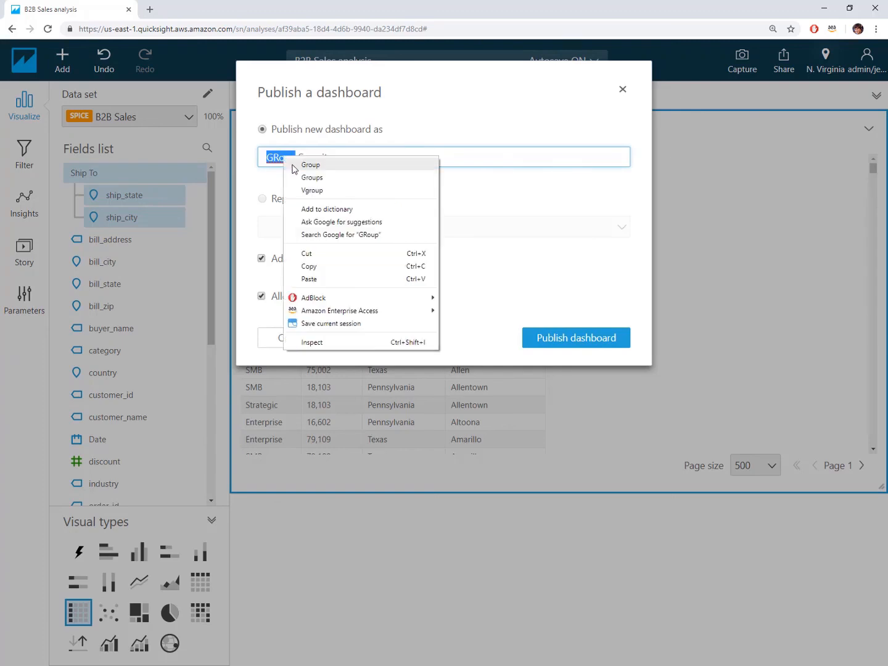
left_click(294, 165)
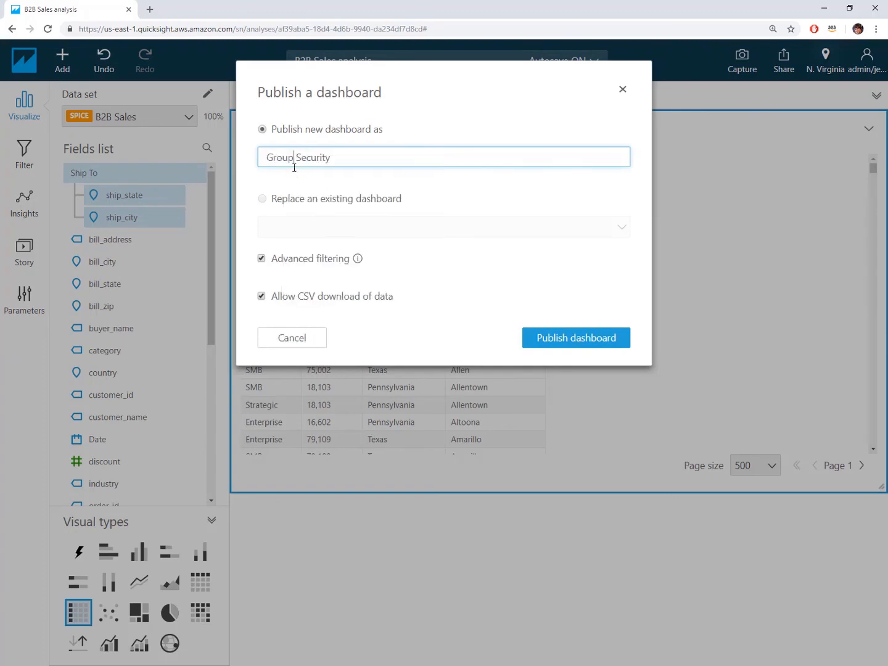
left_click(589, 347)
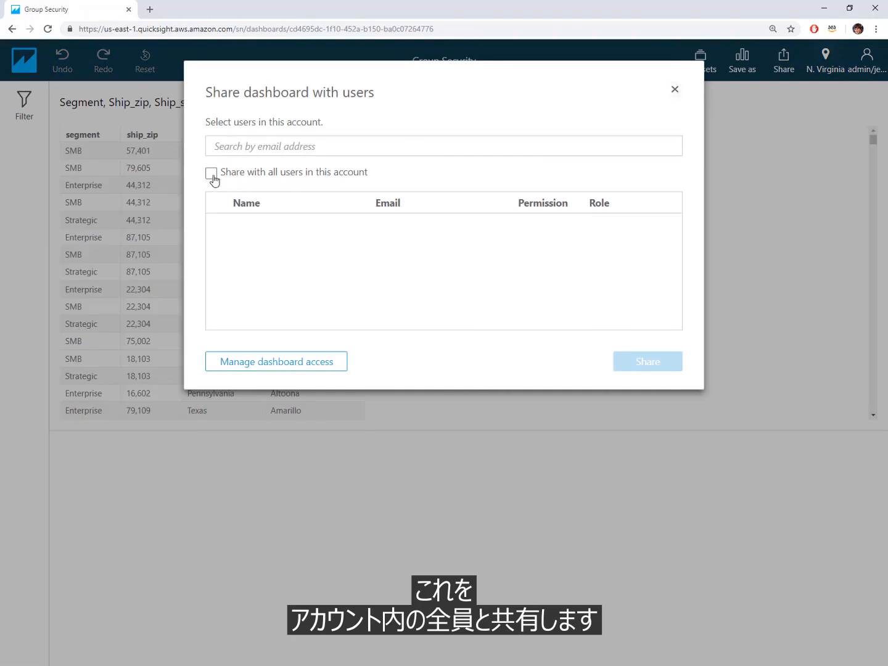
Share the Group Security dashboard with all users in this account and close the sharing management dialog
left_click(213, 173)
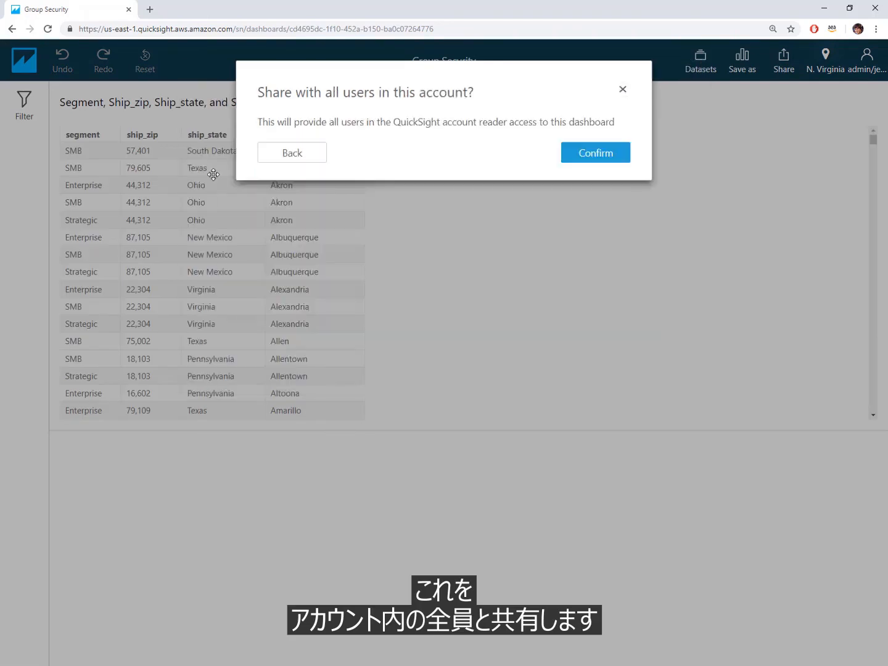
left_click(583, 154)
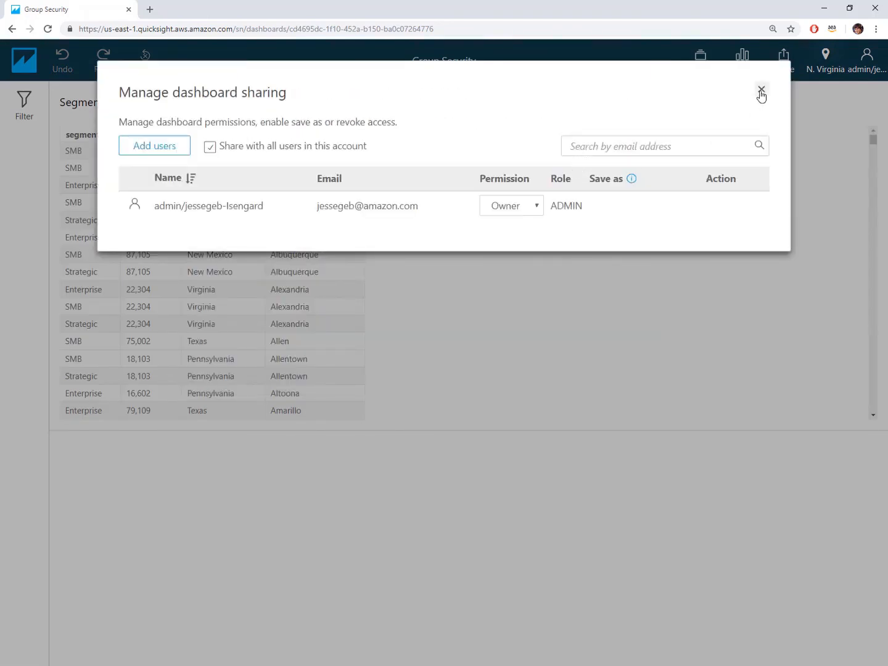
left_click(762, 92)
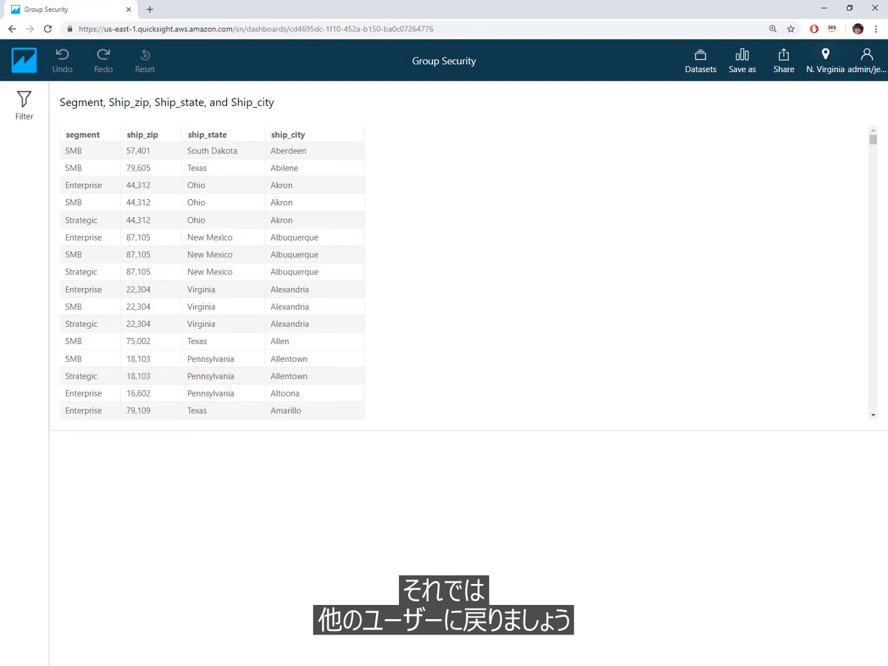
Switch to the other user's Firefox session, refresh QuickSight, and open the Group Security dashboard from all dashboards
key("alt+Tab")
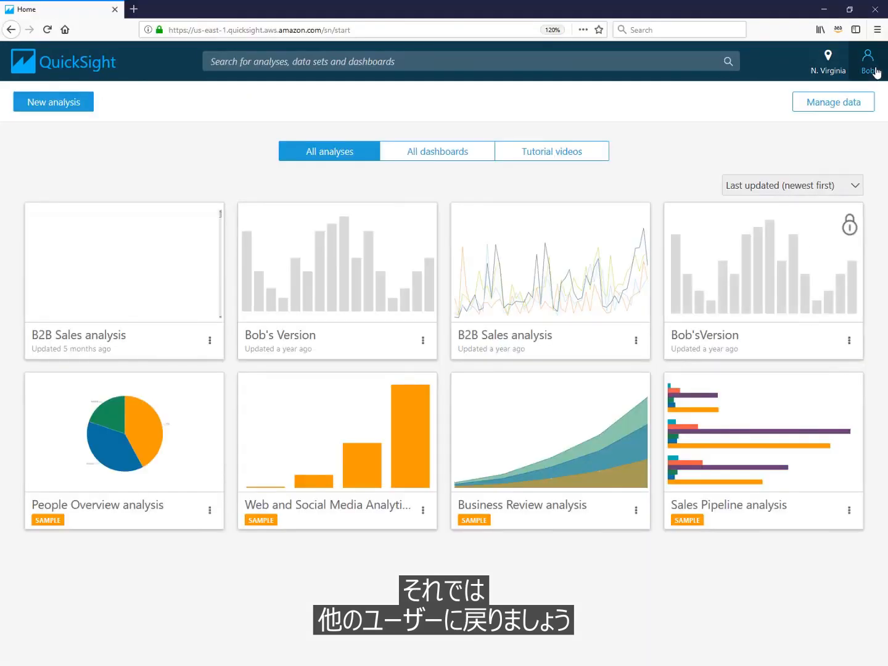
left_click(48, 29)
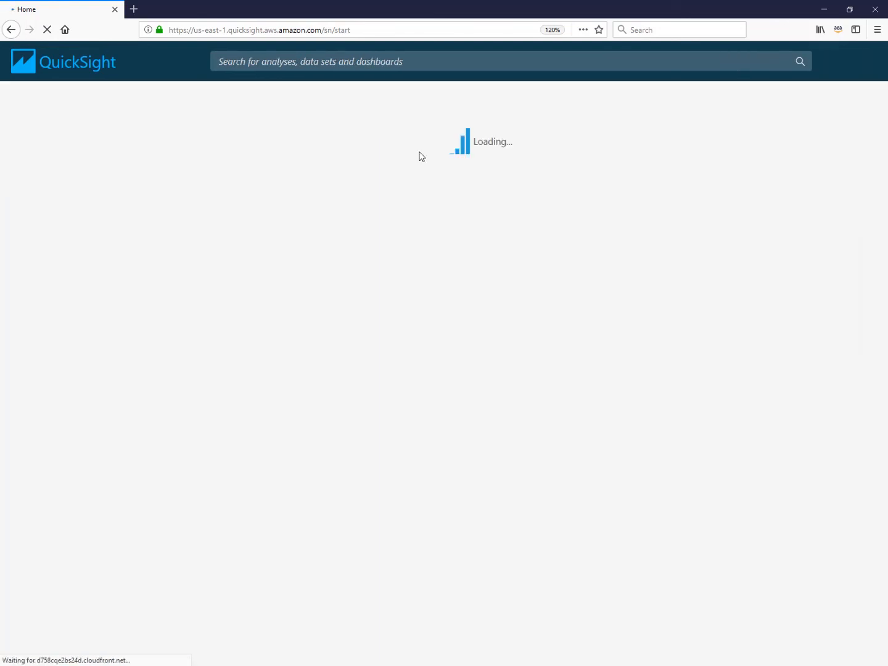
left_click(419, 155)
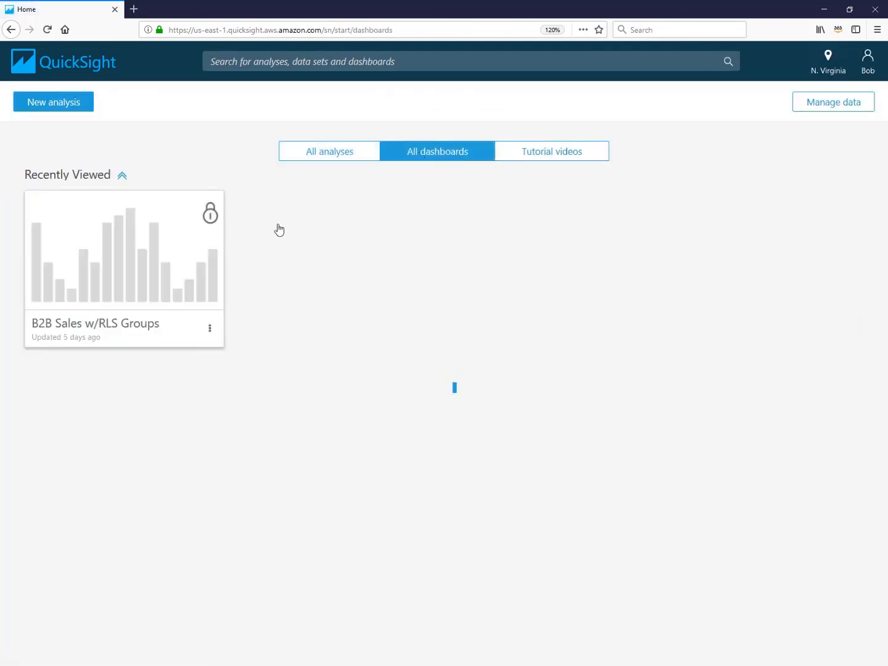
scroll(113, 382, "down", 3)
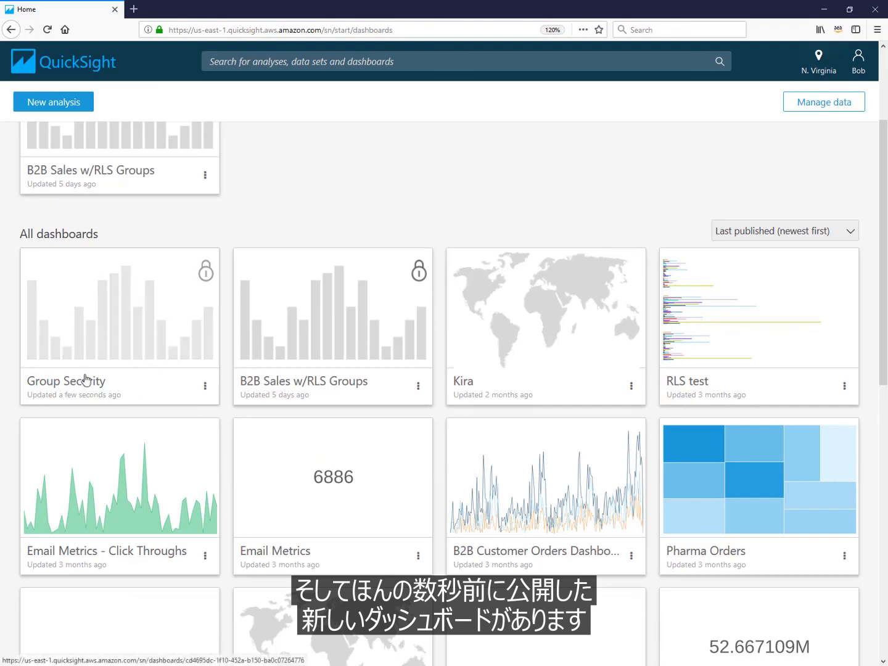
left_click(140, 336)
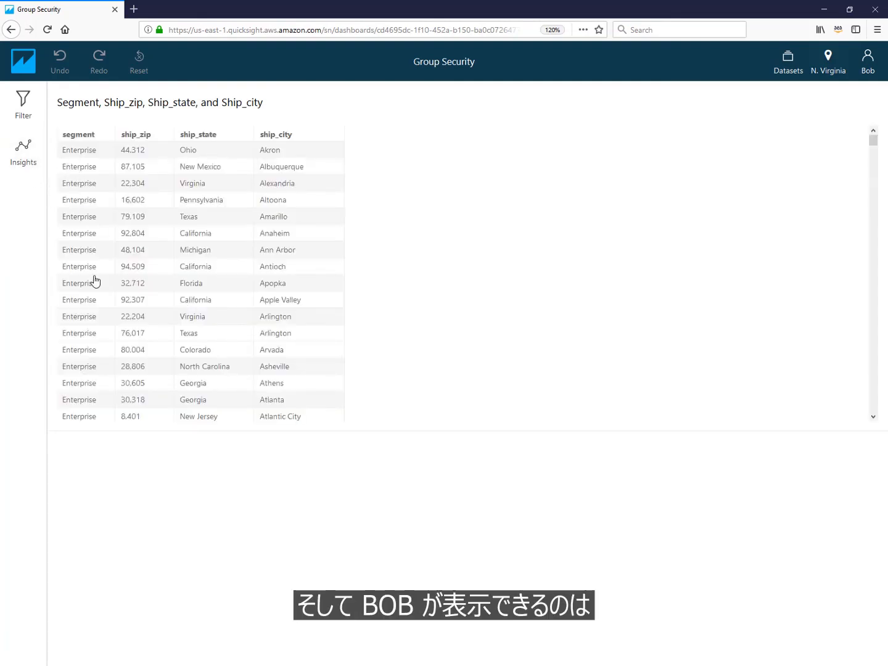
Sign in as a different QuickSight user with the saved username and password, and open the Group Security dashboard
left_click(867, 71)
left_click(818, 185)
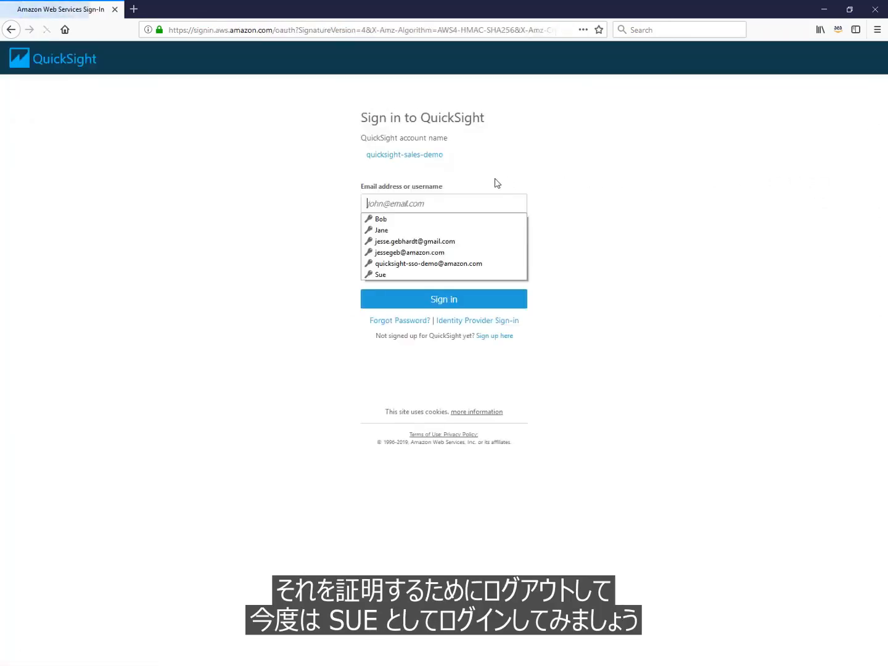
left_click(391, 276)
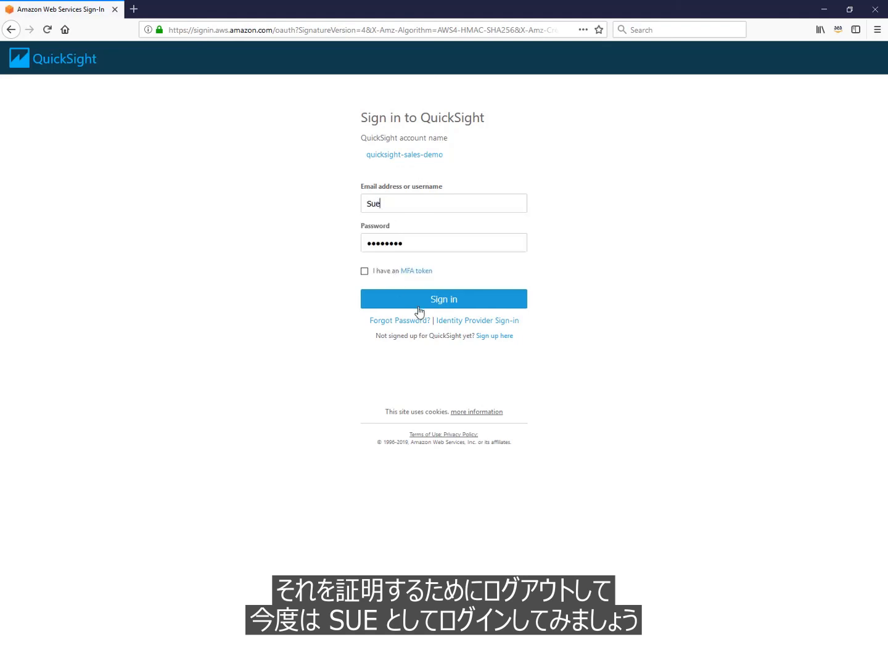
left_click(419, 303)
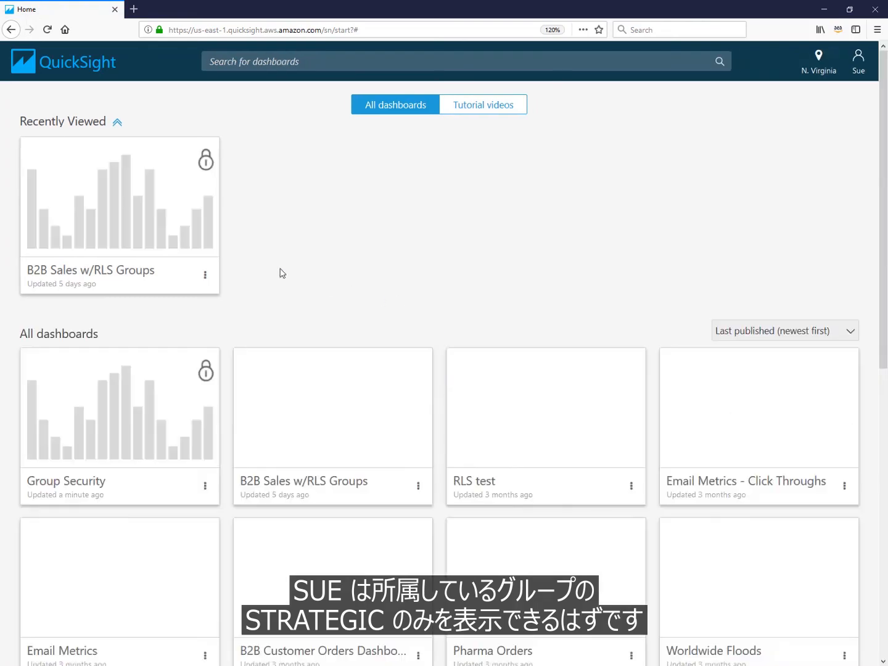
left_click(156, 434)
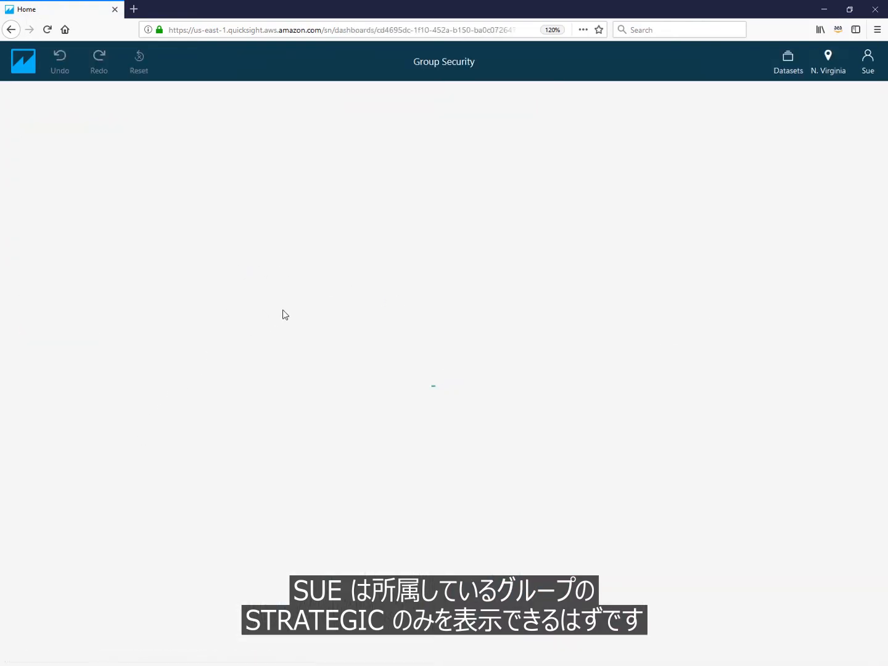